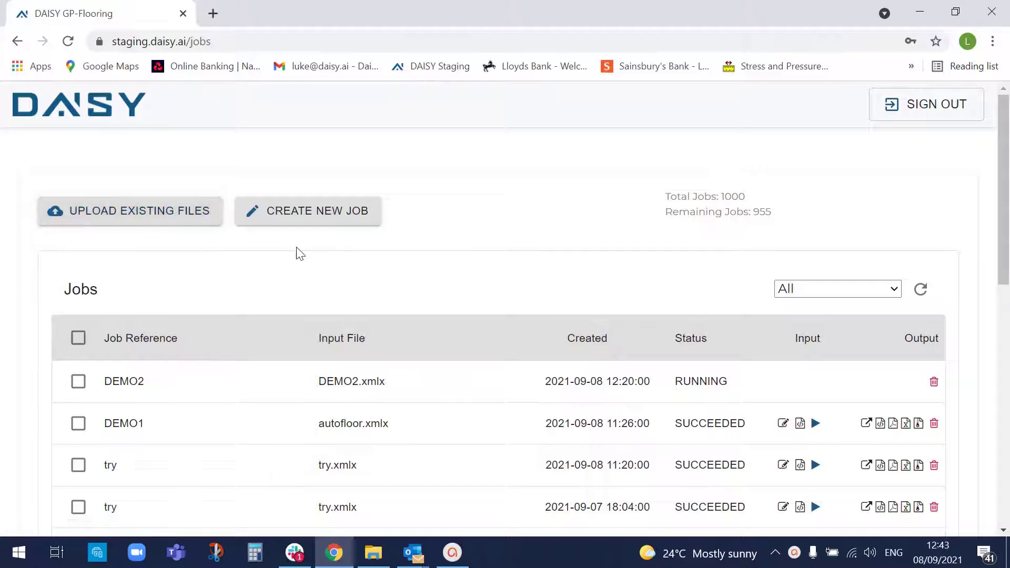
# Step: Create a new job with reference demo3 and open it in Daisy-CAD
pyautogui.click(310, 213)
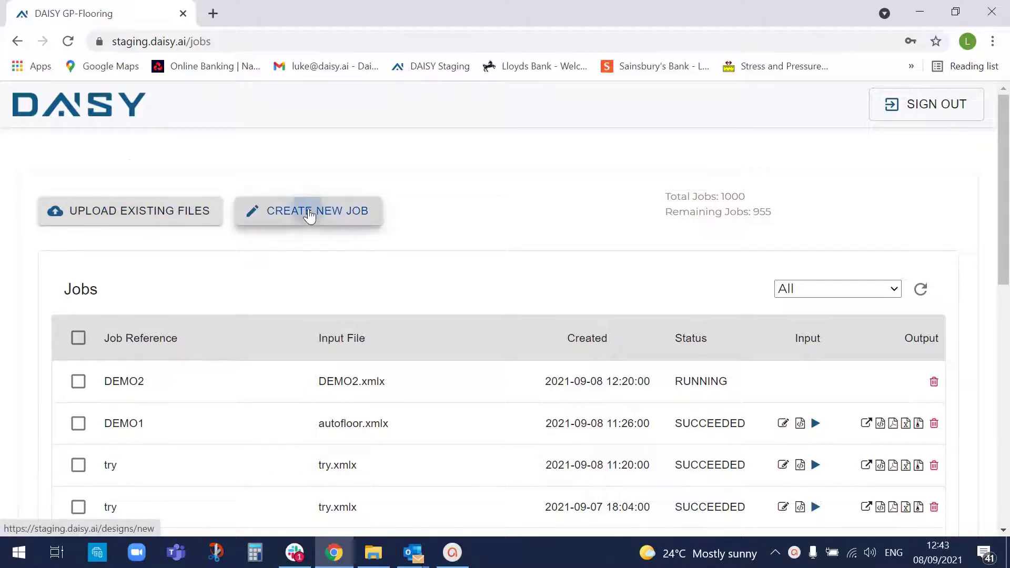
pyautogui.click(215, 233)
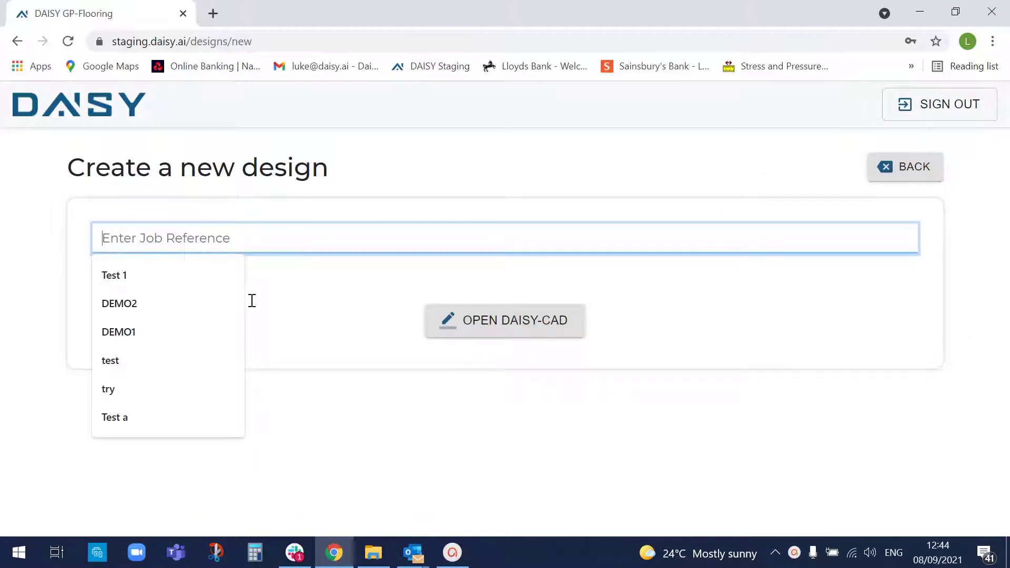
pyautogui.write('demo3')
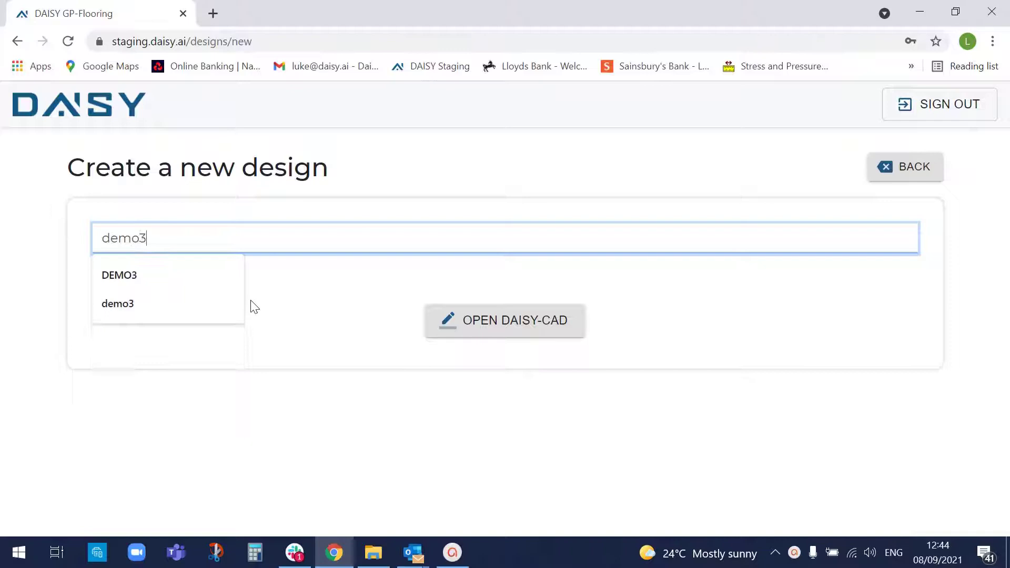
pyautogui.click(512, 330)
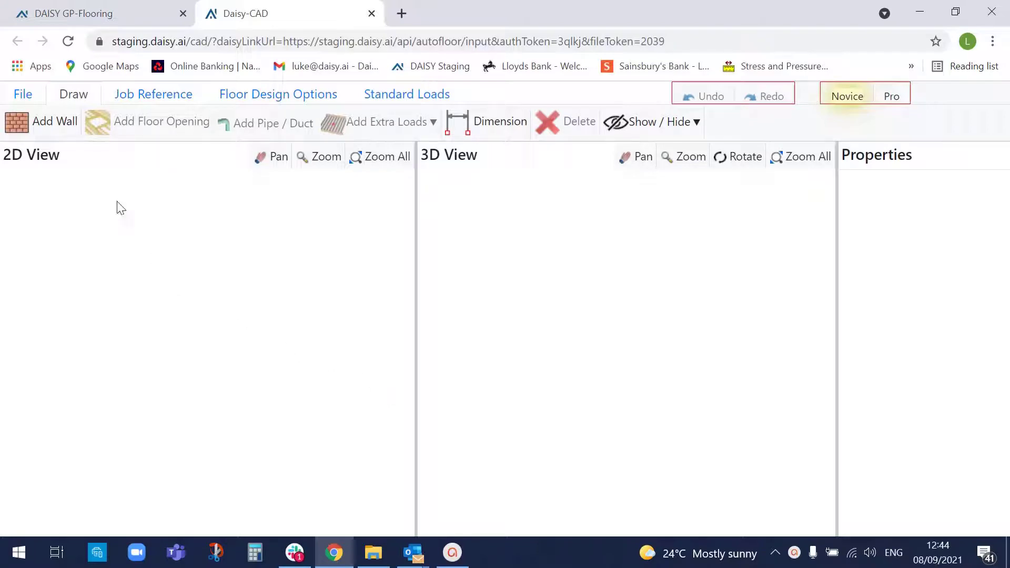
# Step: Place corners for Walls 1–3, then square them off with S into a four-wall rectangle
pyautogui.click(27, 120)
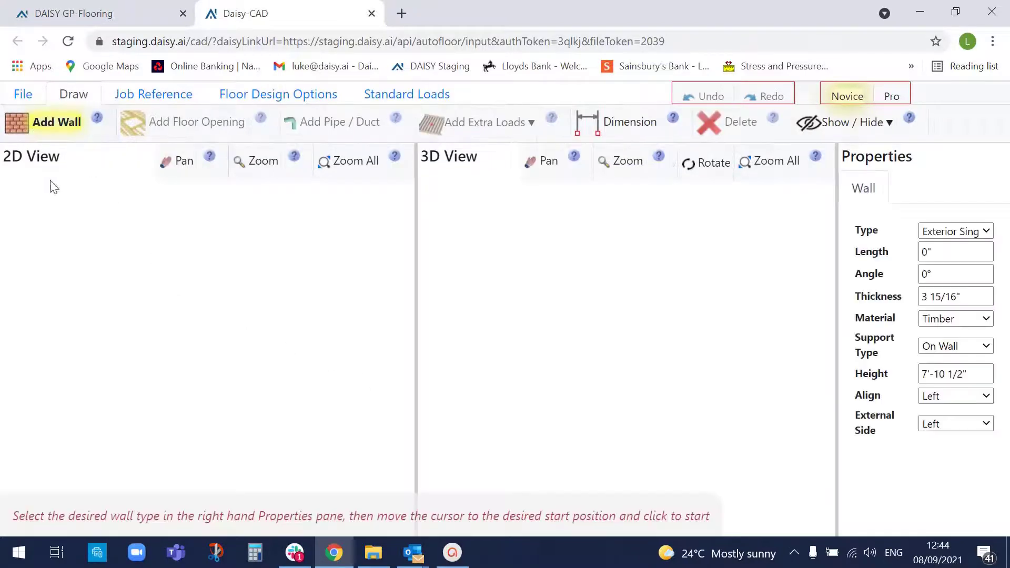
pyautogui.click(56, 245)
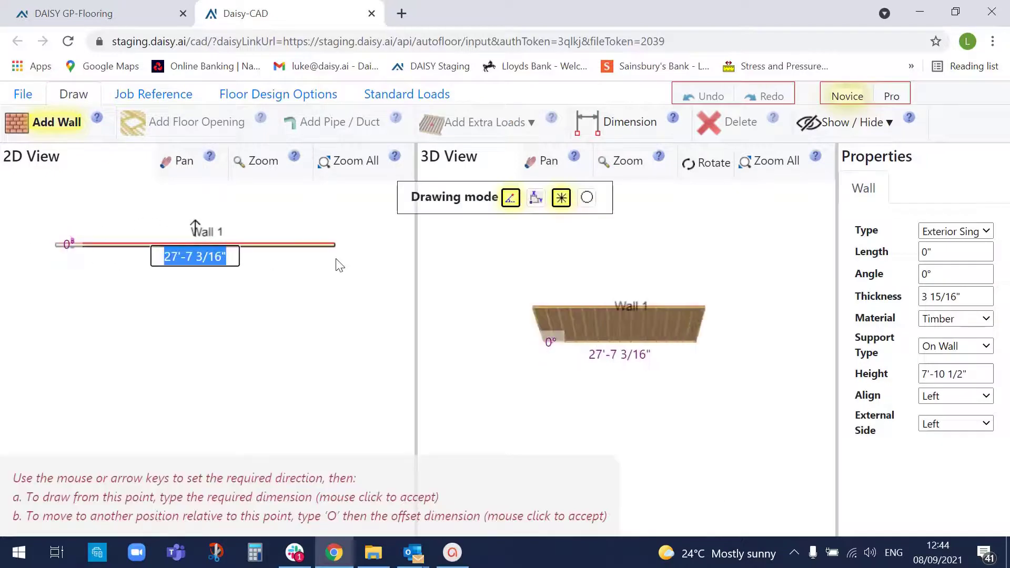
pyautogui.click(357, 266)
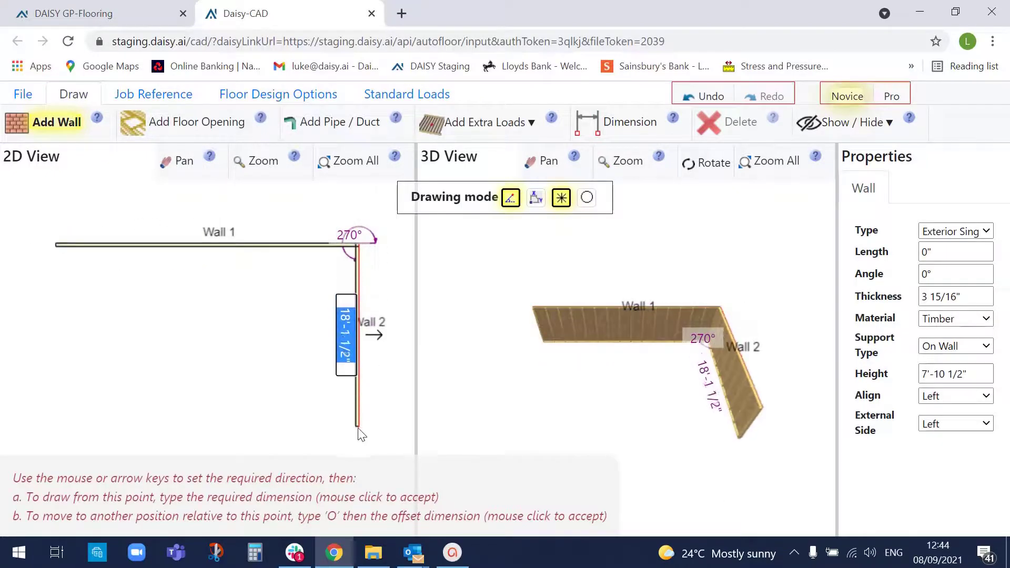
pyautogui.click(356, 450)
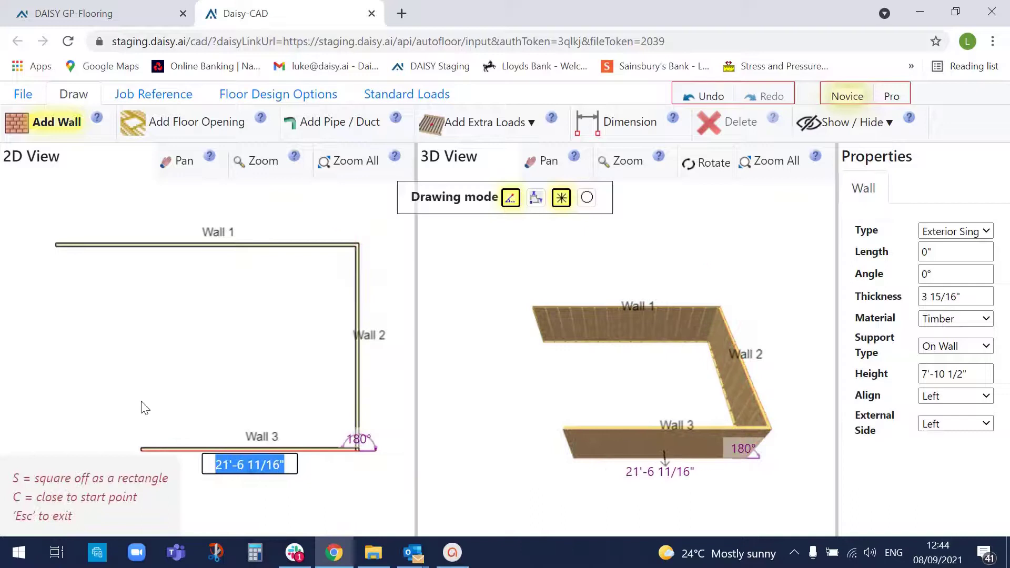
pyautogui.press('s')
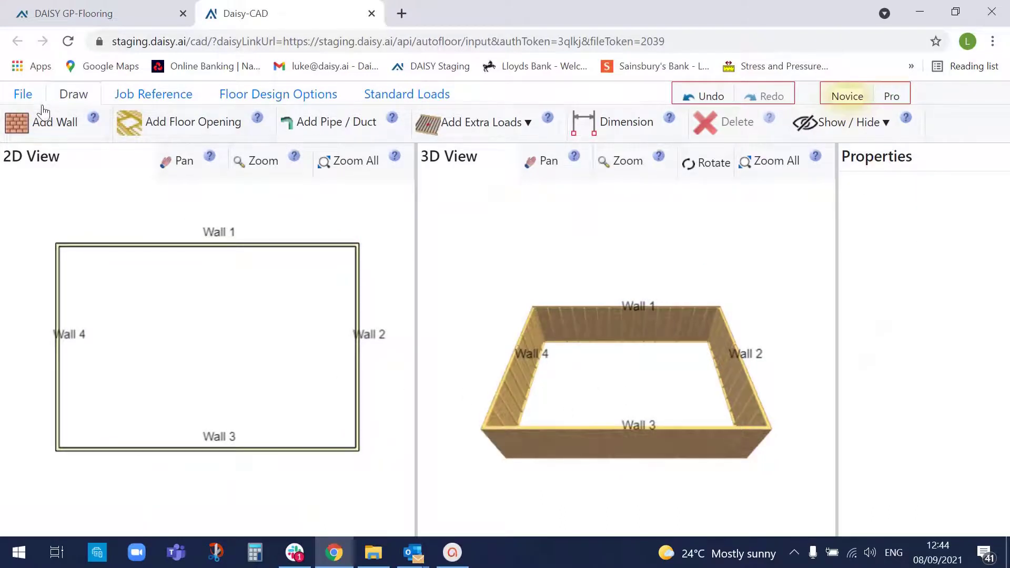
# Step: Set the wall type to Interior Single for new walls
pyautogui.click(49, 123)
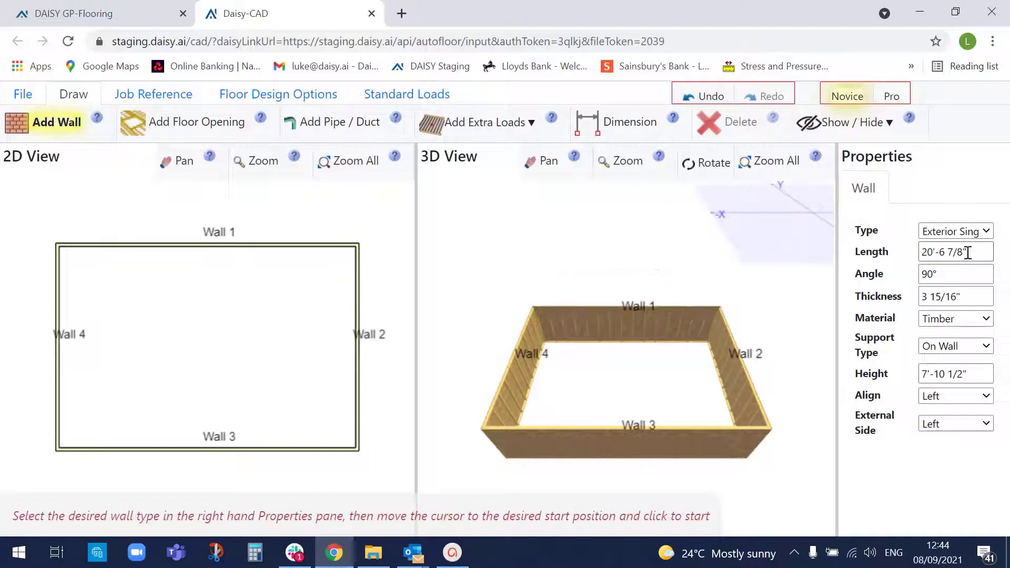
pyautogui.click(986, 232)
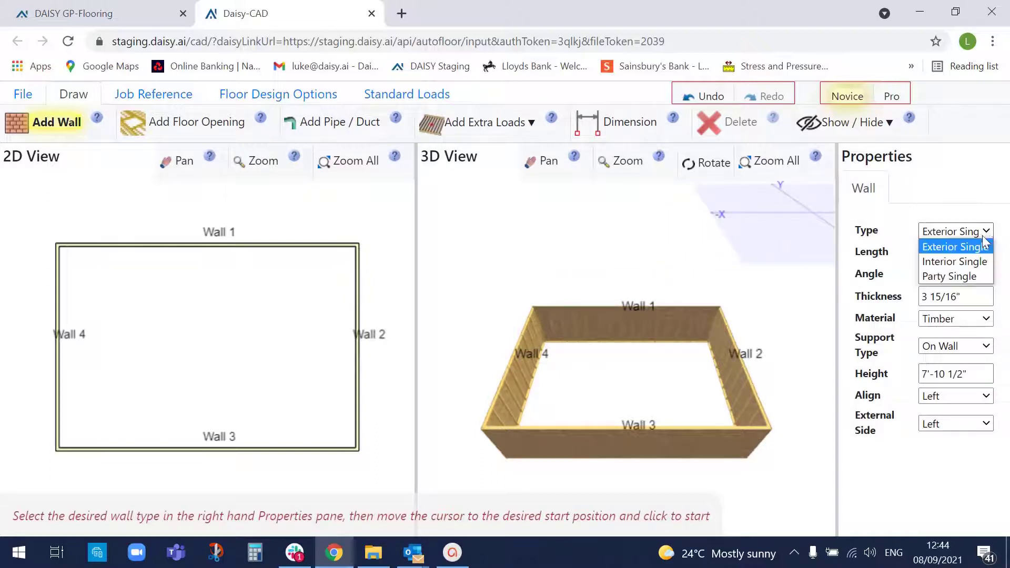
pyautogui.click(968, 261)
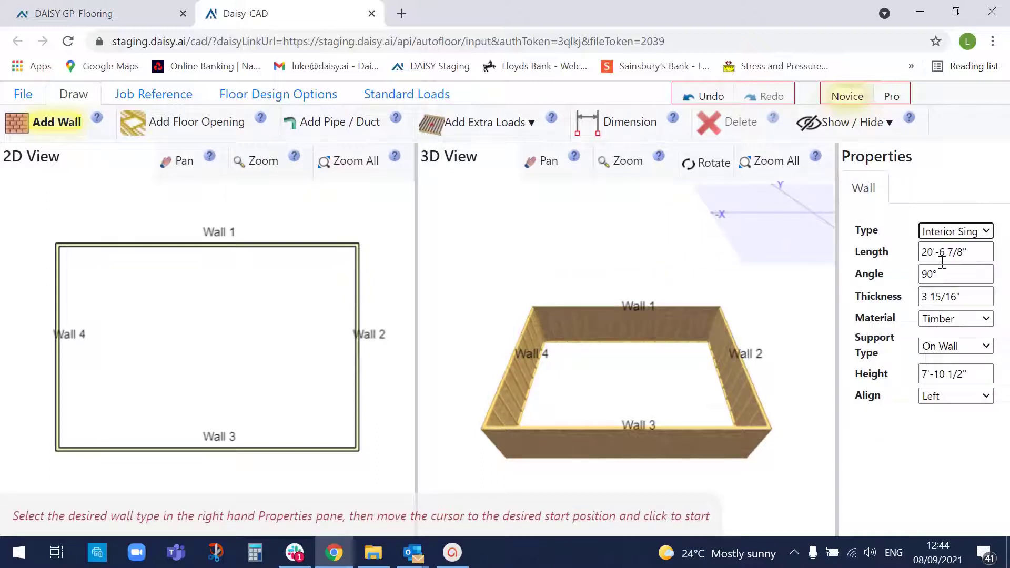
# Step: Draw interior Walls 5, 6 and 7 from Wall 4 across to Wall 2
pyautogui.click(58, 394)
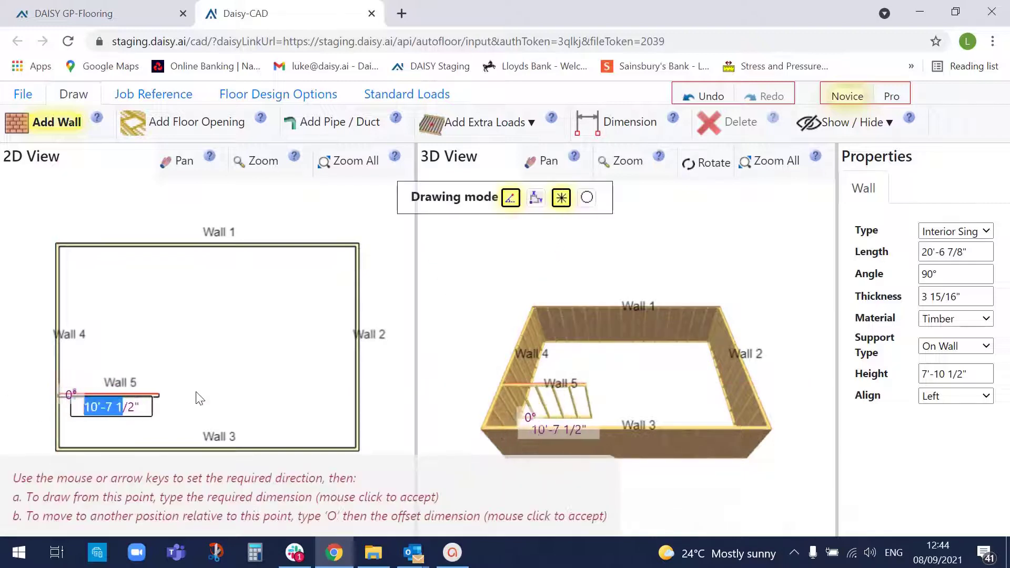
pyautogui.click(263, 402)
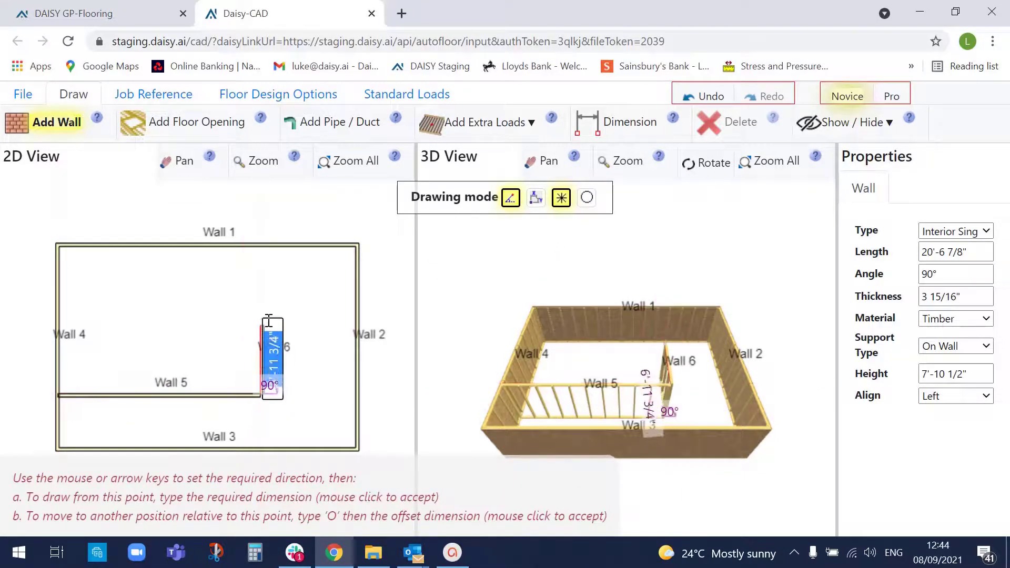
pyautogui.click(263, 322)
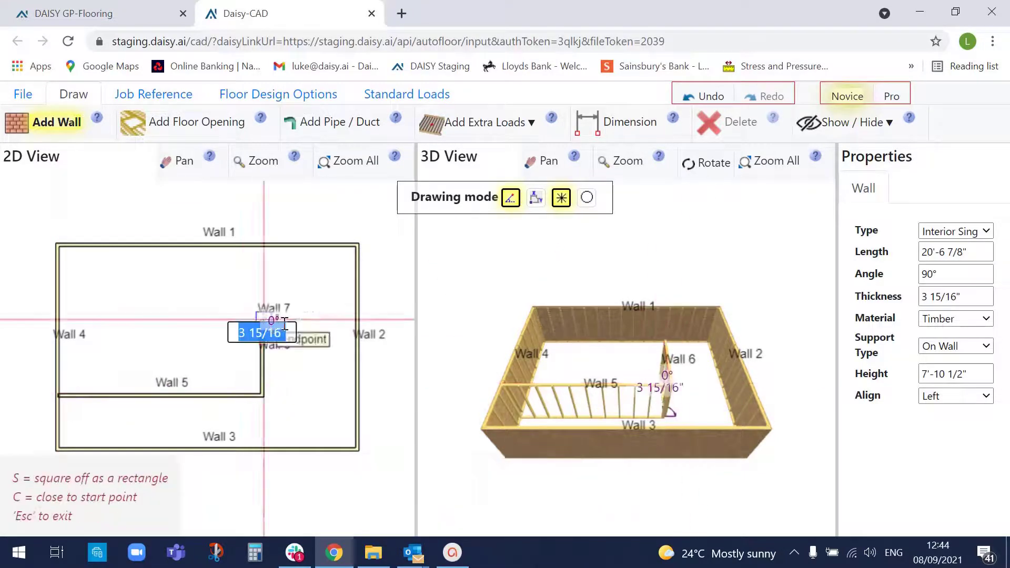
pyautogui.click(355, 339)
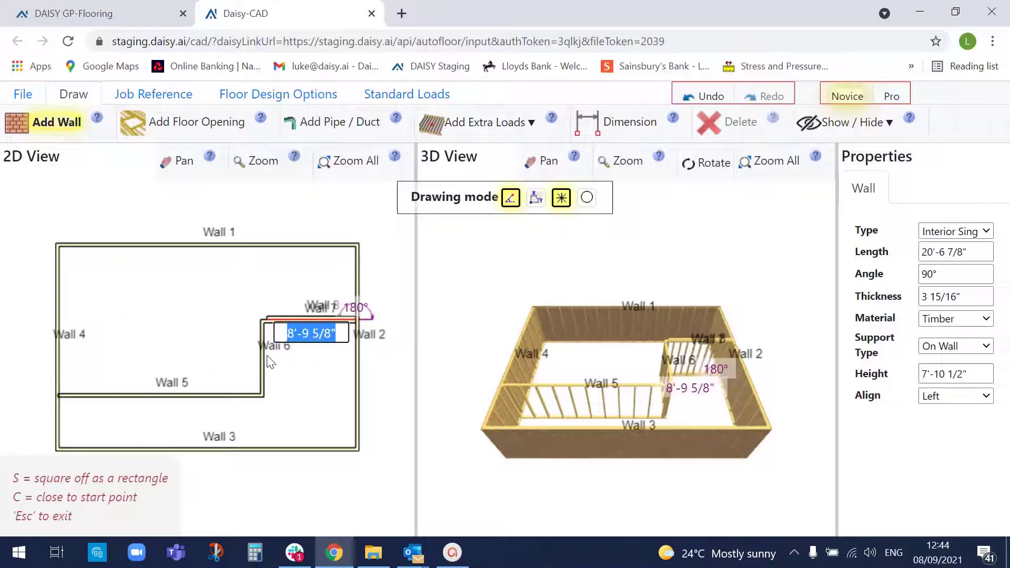
pyautogui.press('Escape')
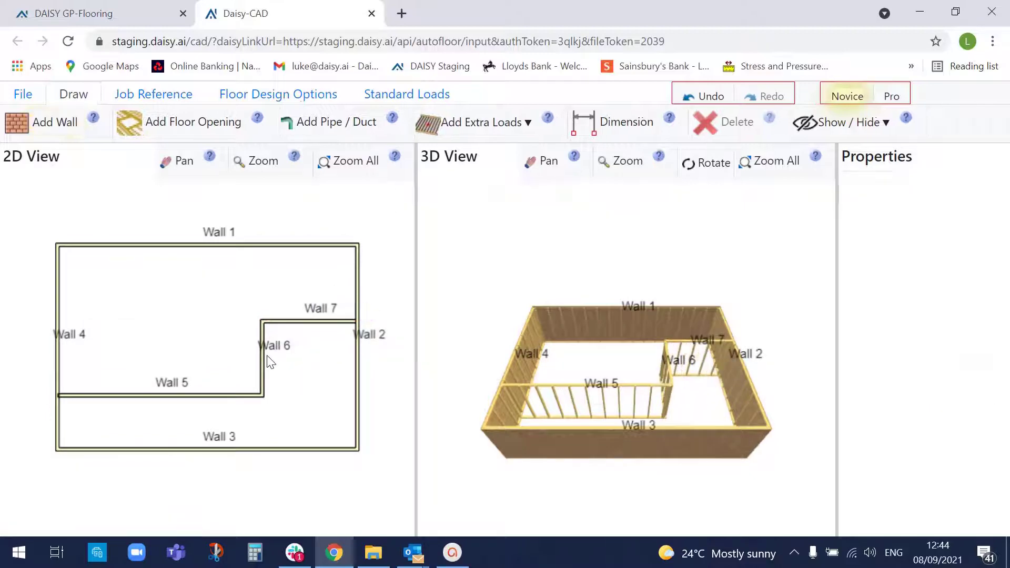
pyautogui.click(175, 132)
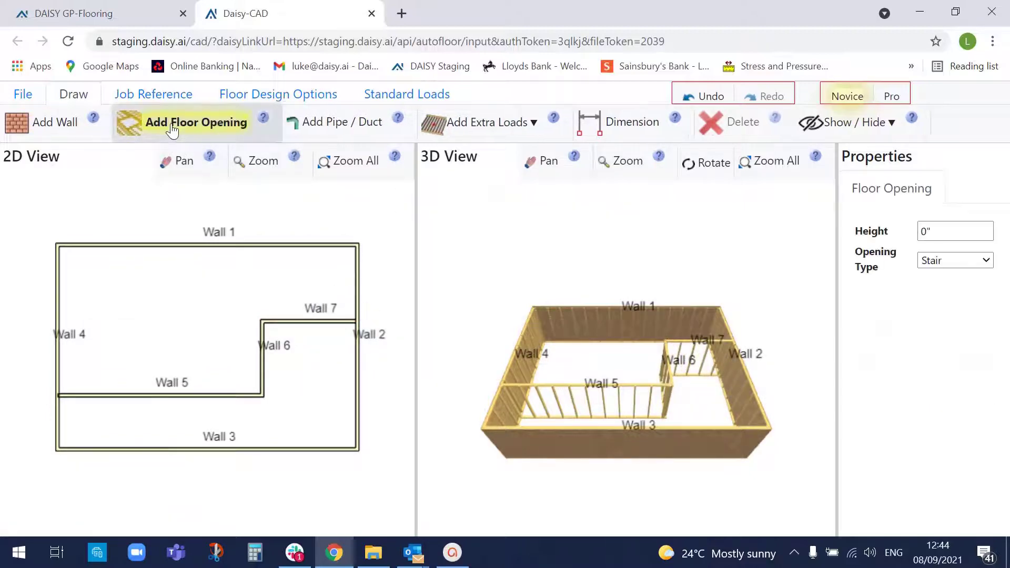
pyautogui.click(110, 292)
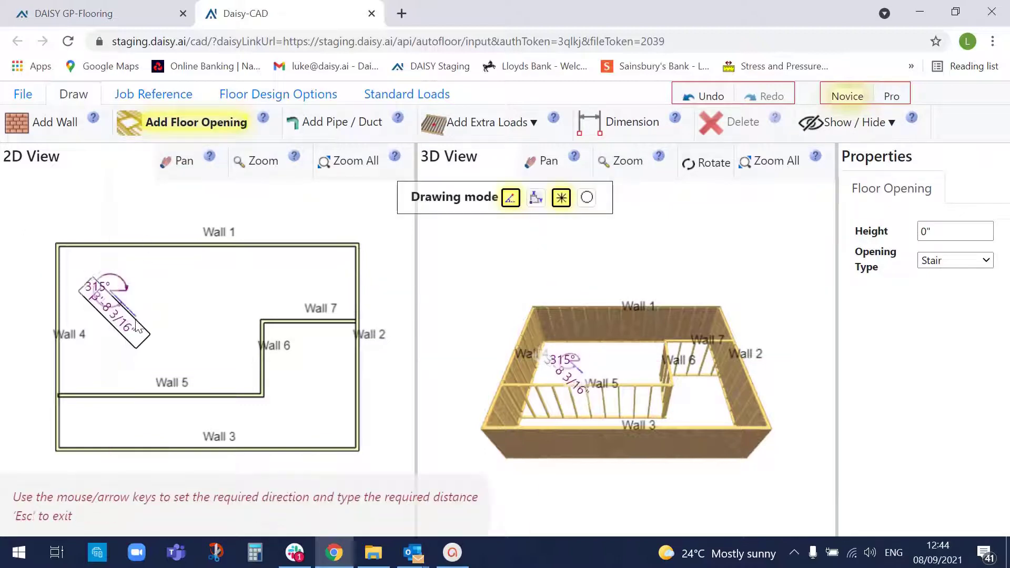
pyautogui.click(111, 335)
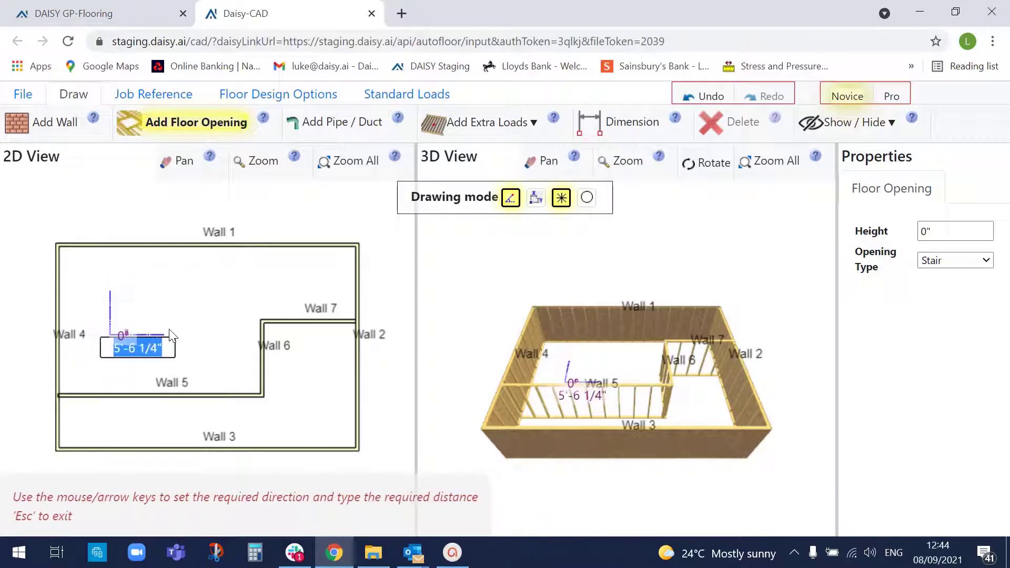
pyautogui.click(185, 332)
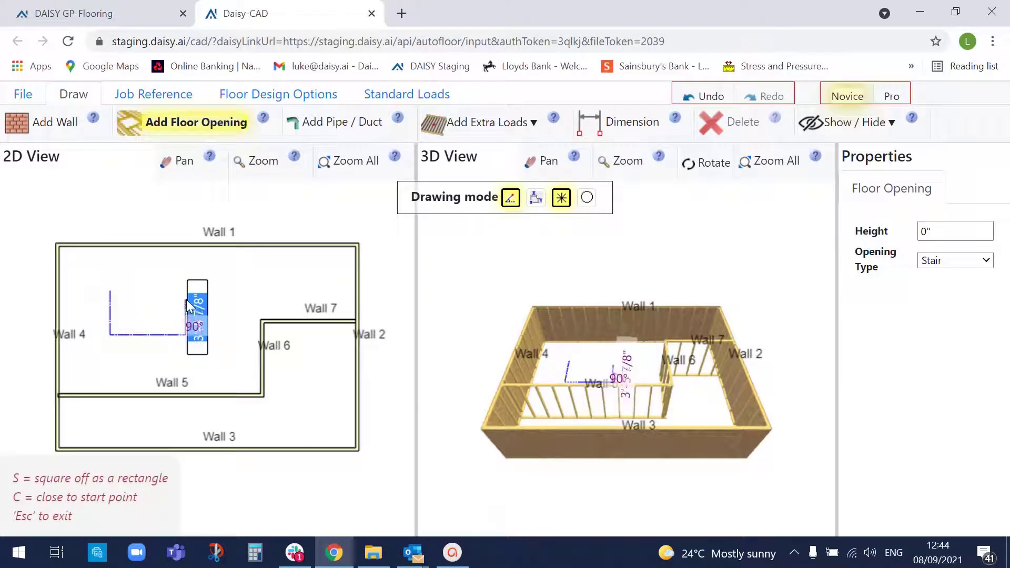
pyautogui.press('s')
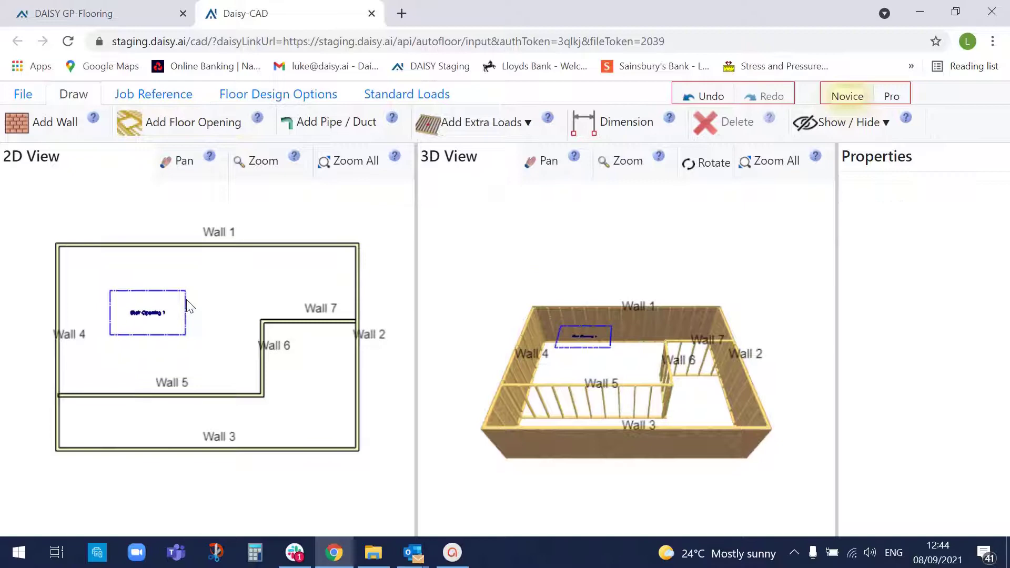
pyautogui.click(693, 163)
pyautogui.moveTo(647, 266); pyautogui.dragTo(648, 317)
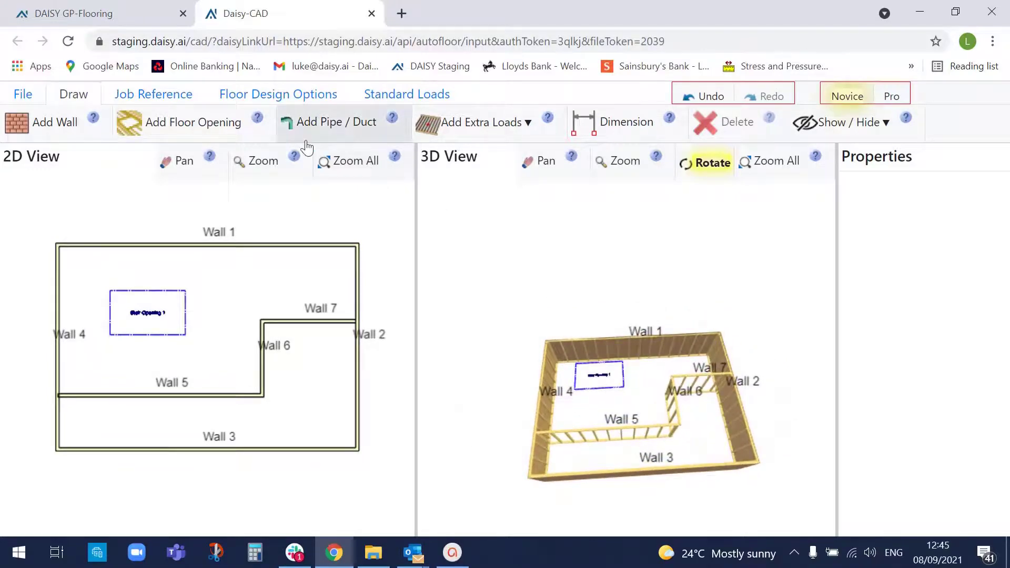
# Step: Keep fractional feet-and-inches units and the North America region, and set Country to USA
pyautogui.click(274, 96)
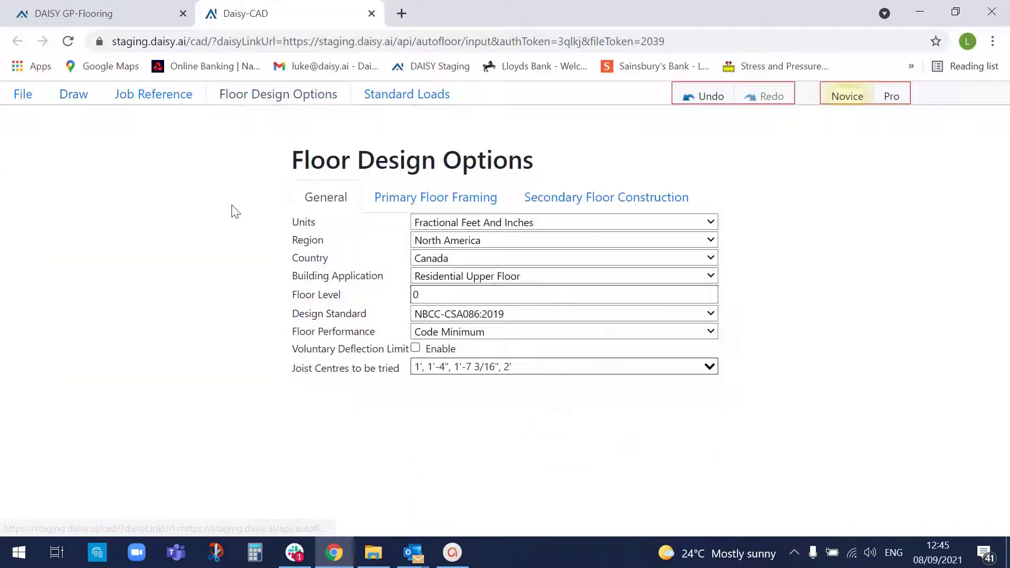
pyautogui.click(711, 224)
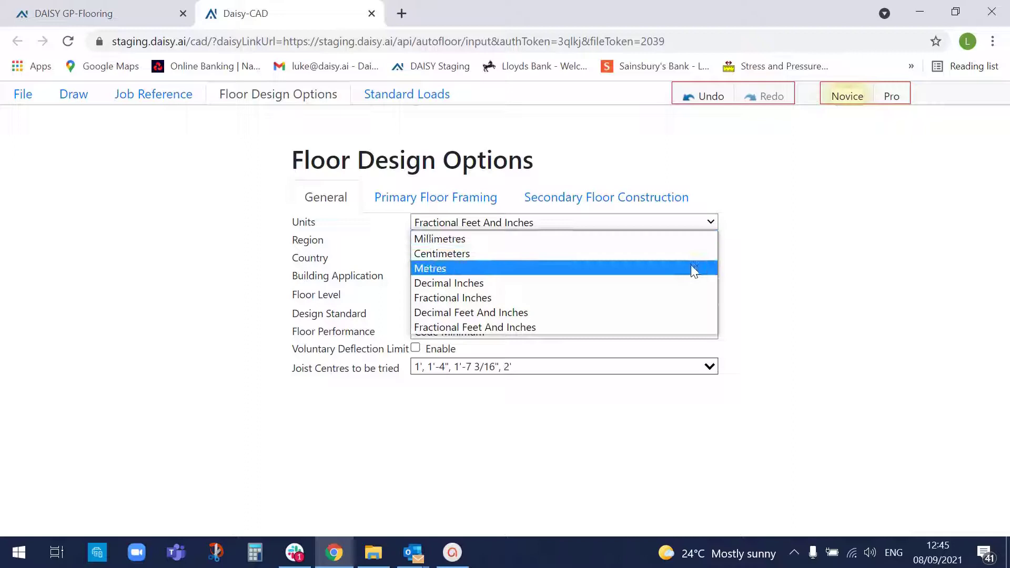
pyautogui.click(826, 224)
pyautogui.click(712, 241)
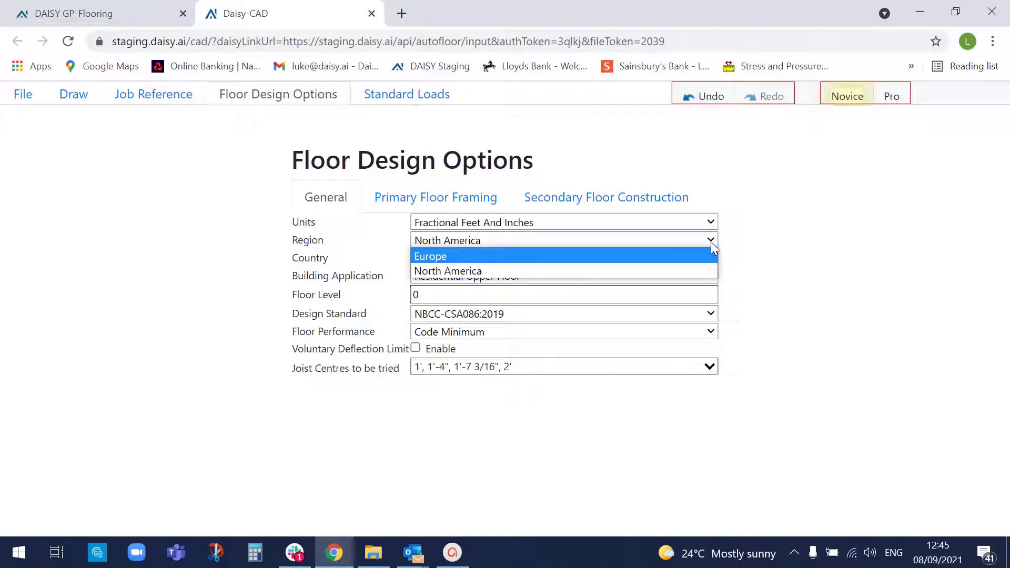
pyautogui.click(648, 241)
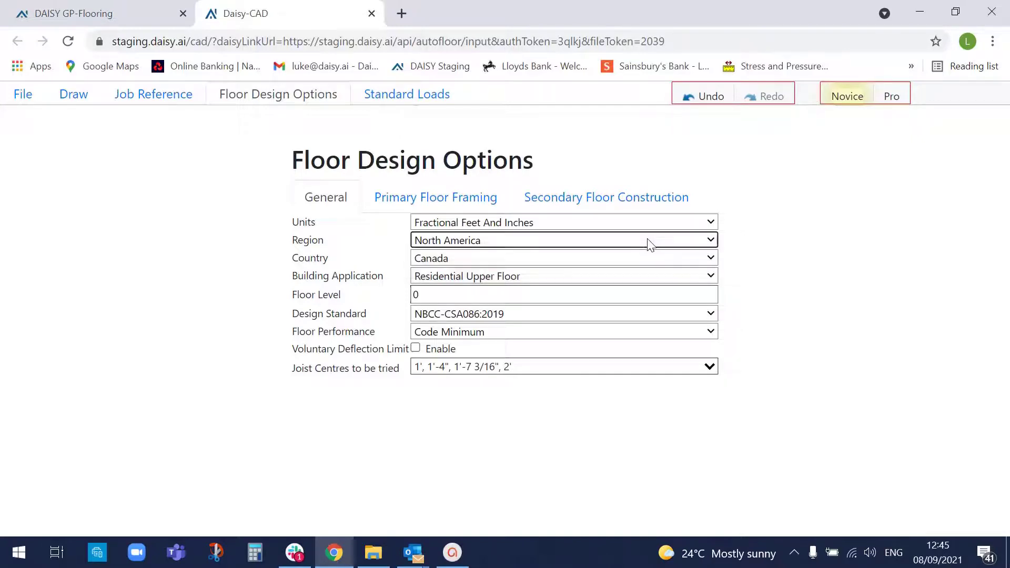
pyautogui.click(712, 258)
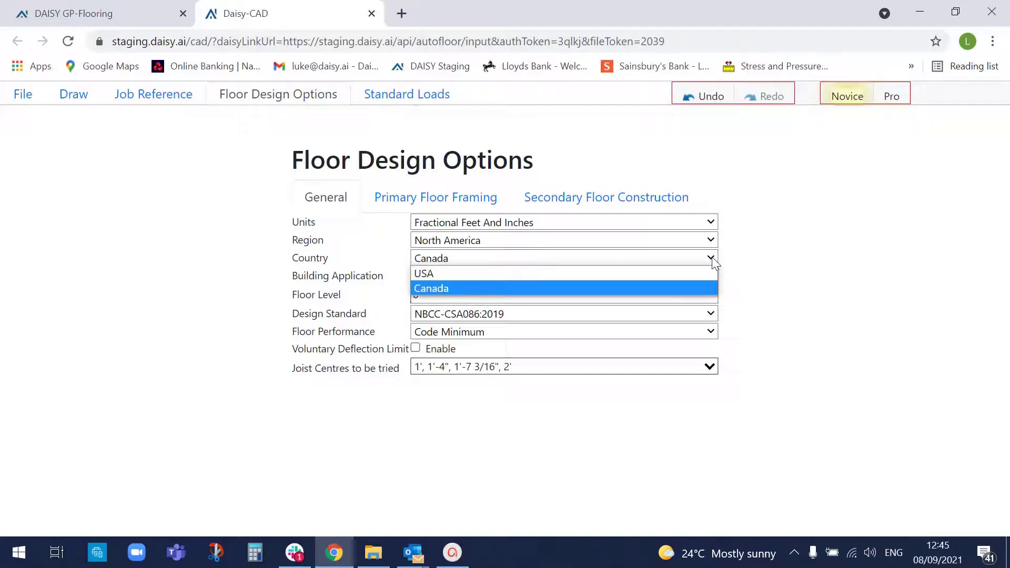
pyautogui.click(639, 271)
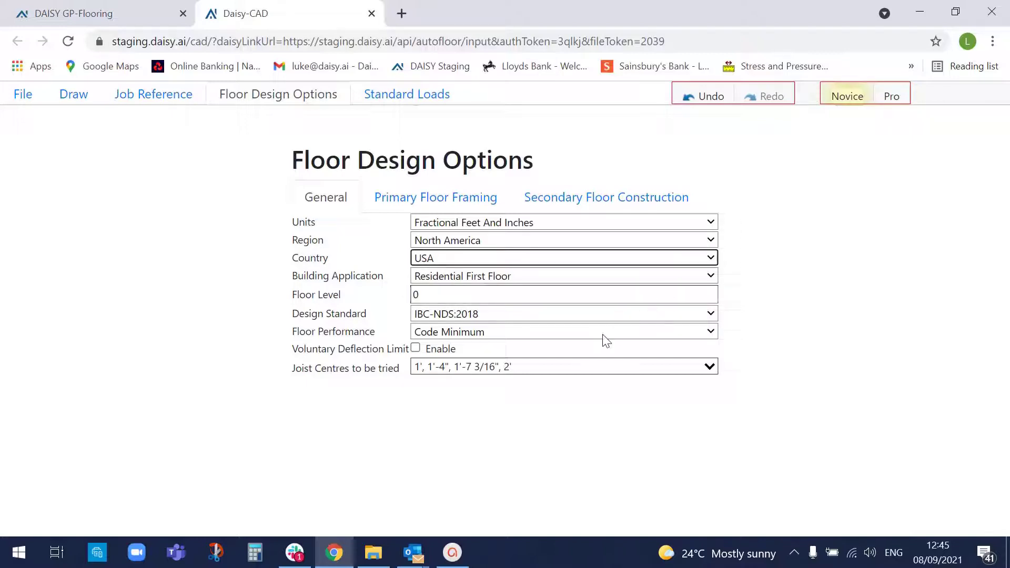
# Step: Keep floor performance at Code Minimum and review the joist spacings to be tried
pyautogui.click(710, 332)
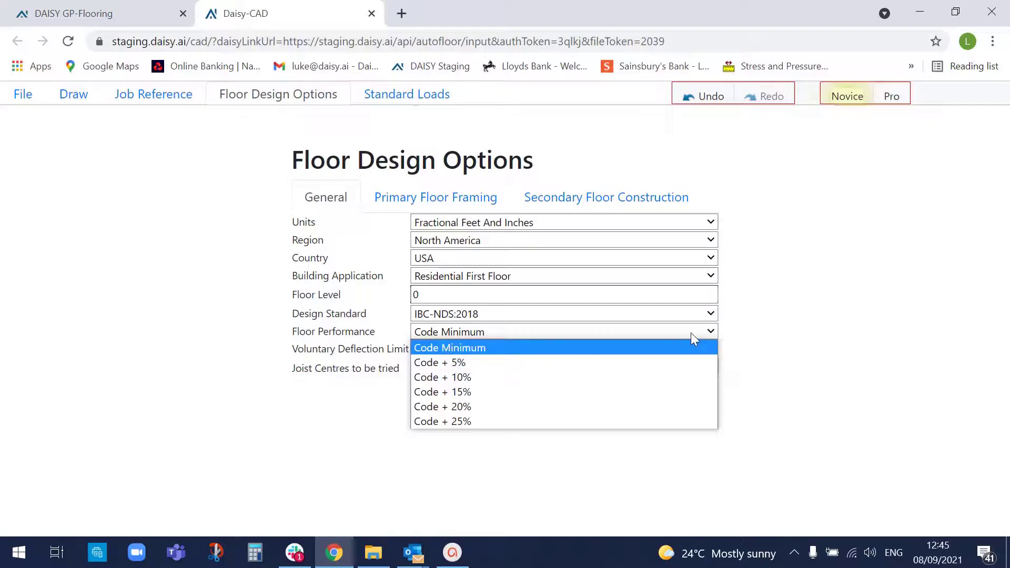
pyautogui.click(799, 321)
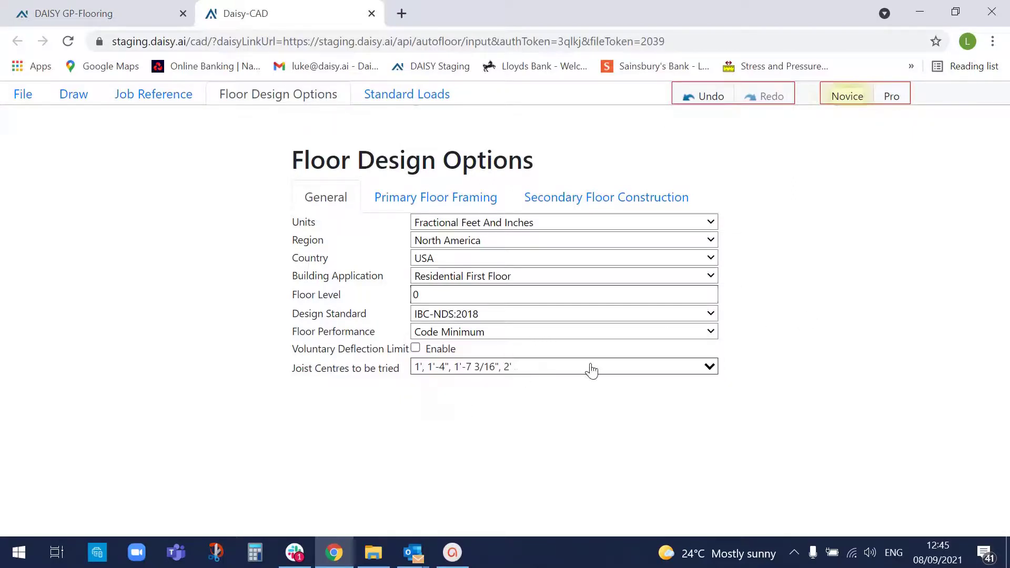
pyautogui.click(709, 367)
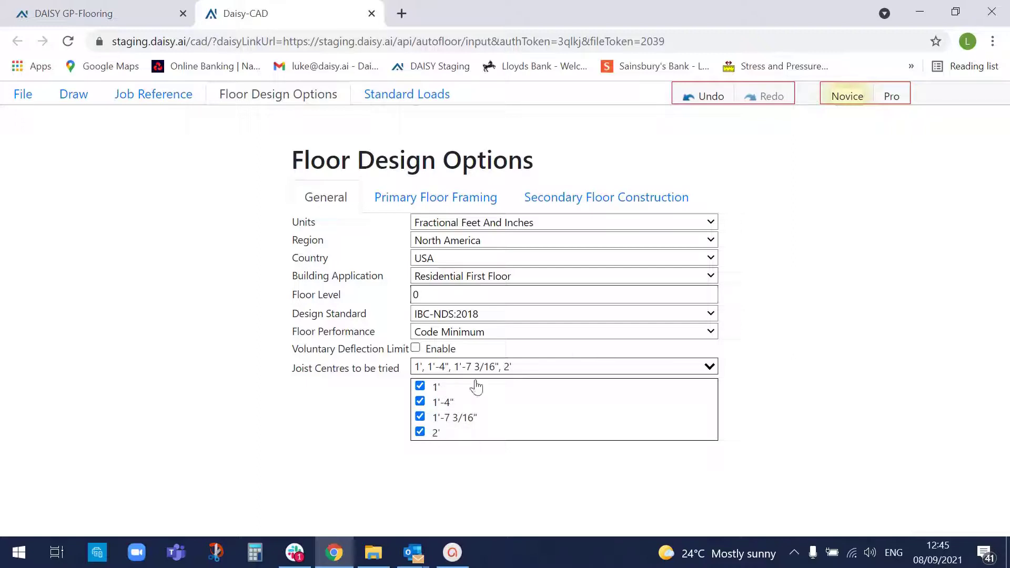
# Step: Keep 11 7/8" I-joists and choose Pinkwood as the joist manufacturer
pyautogui.click(436, 199)
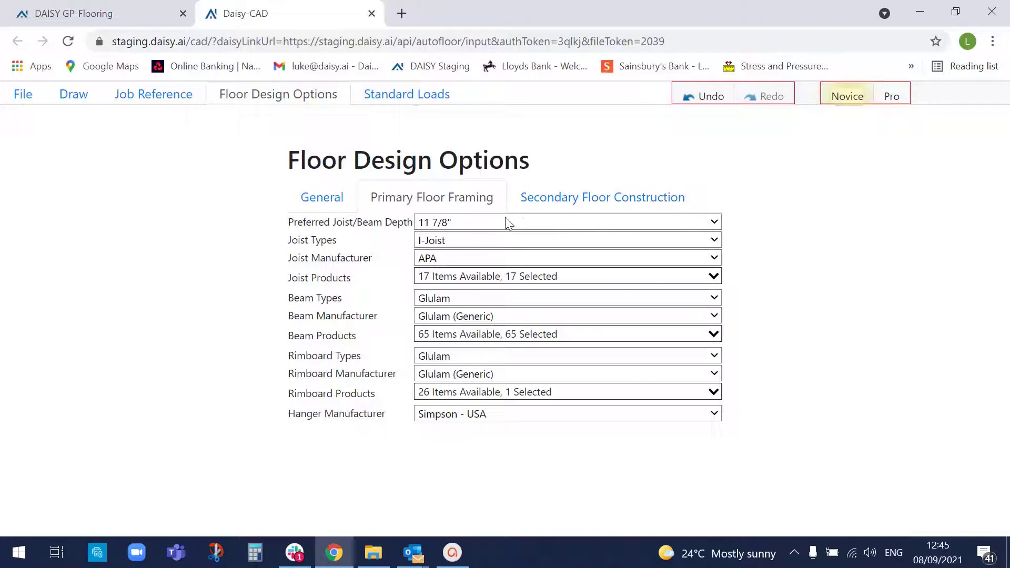
pyautogui.click(714, 223)
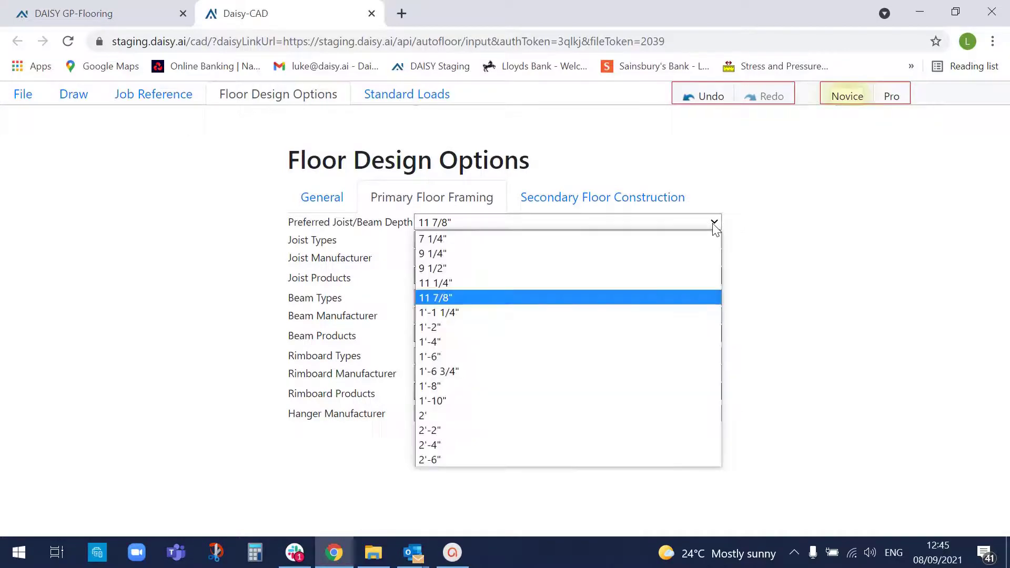
pyautogui.click(551, 300)
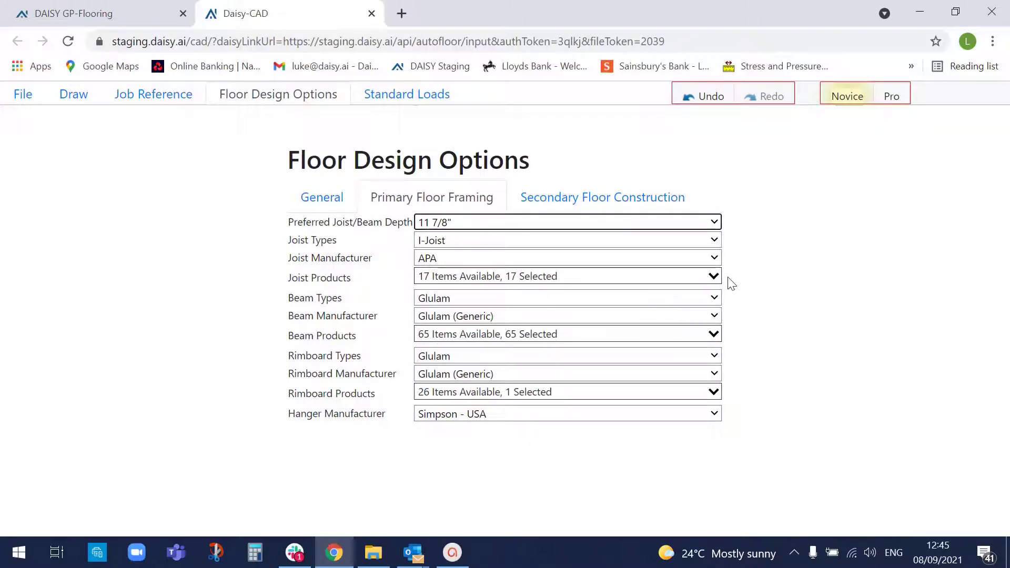
pyautogui.click(715, 242)
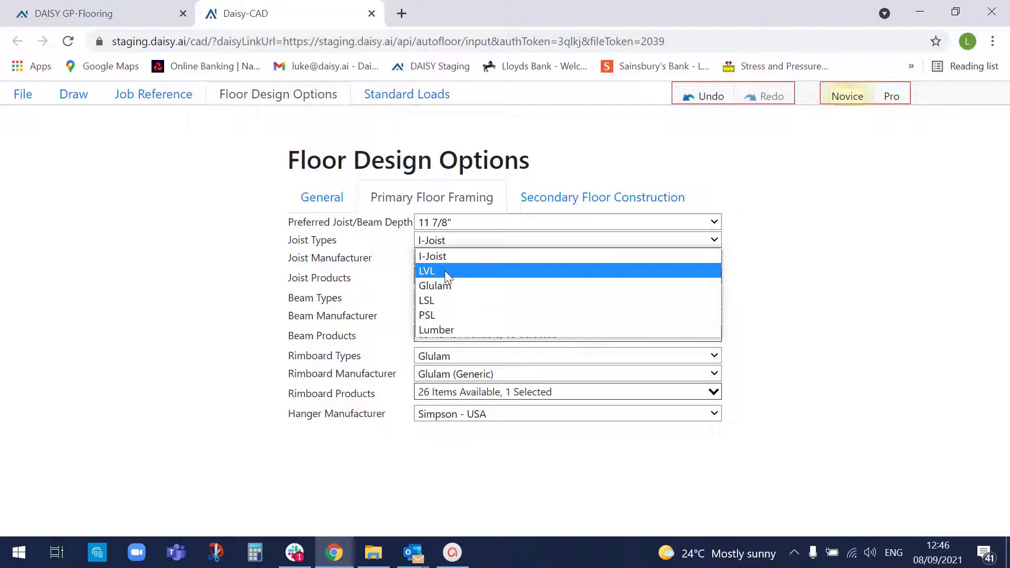
pyautogui.click(445, 256)
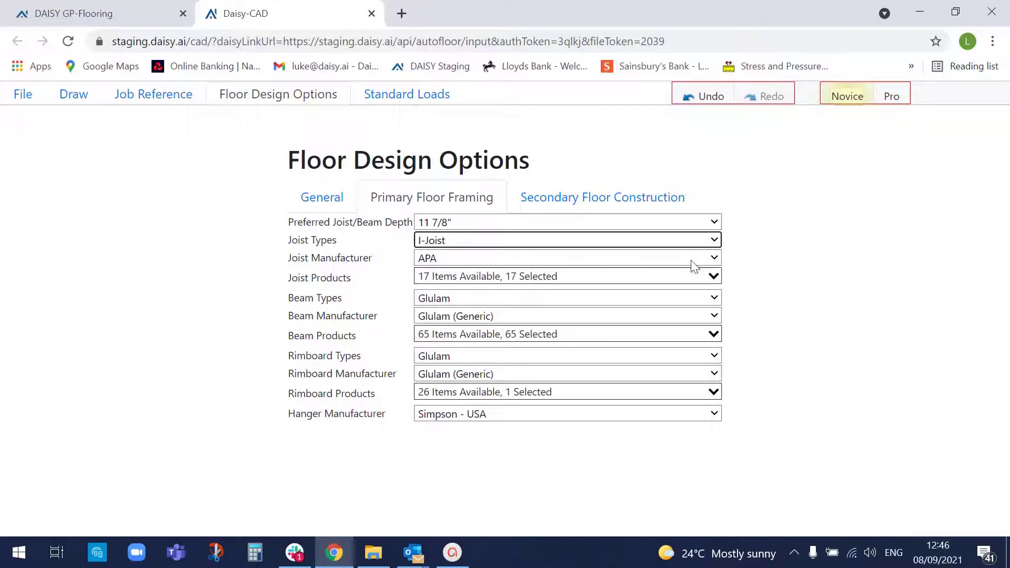
pyautogui.click(717, 258)
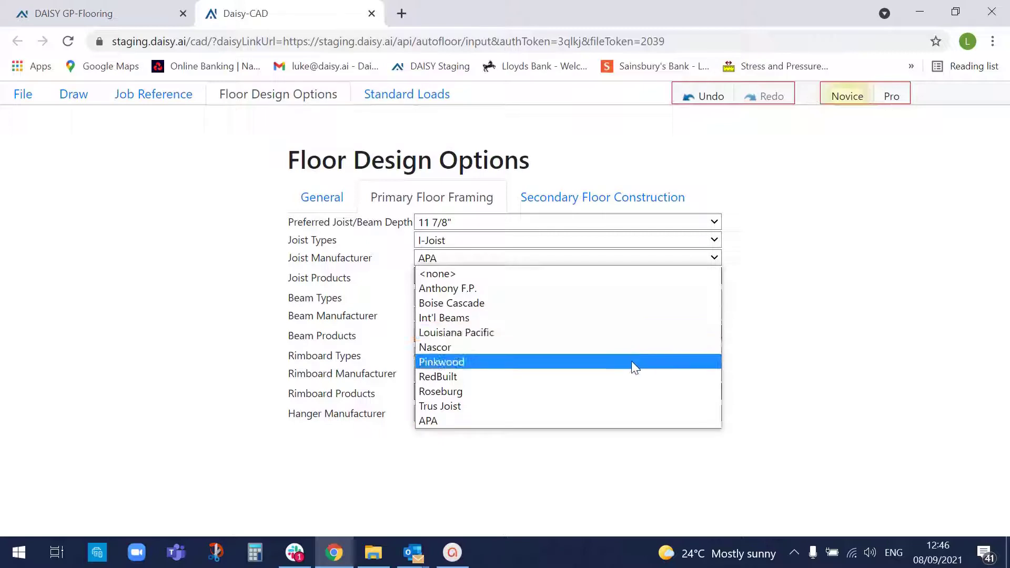
pyautogui.click(634, 362)
pyautogui.click(713, 277)
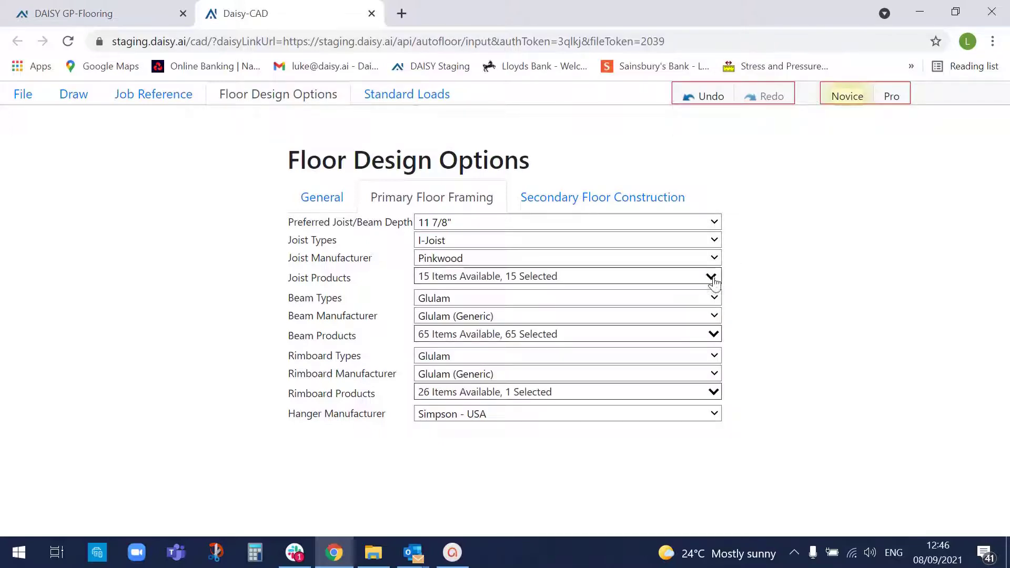
pyautogui.click(853, 284)
# Step: Keep Glulam beams and switch rim boards to LVL from Trus Joist
pyautogui.click(714, 298)
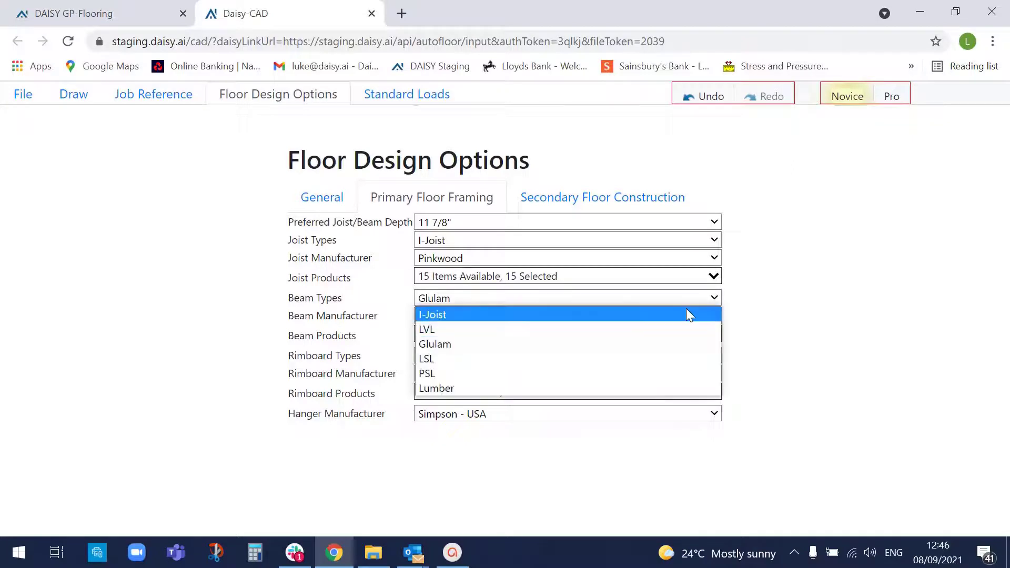
pyautogui.click(890, 285)
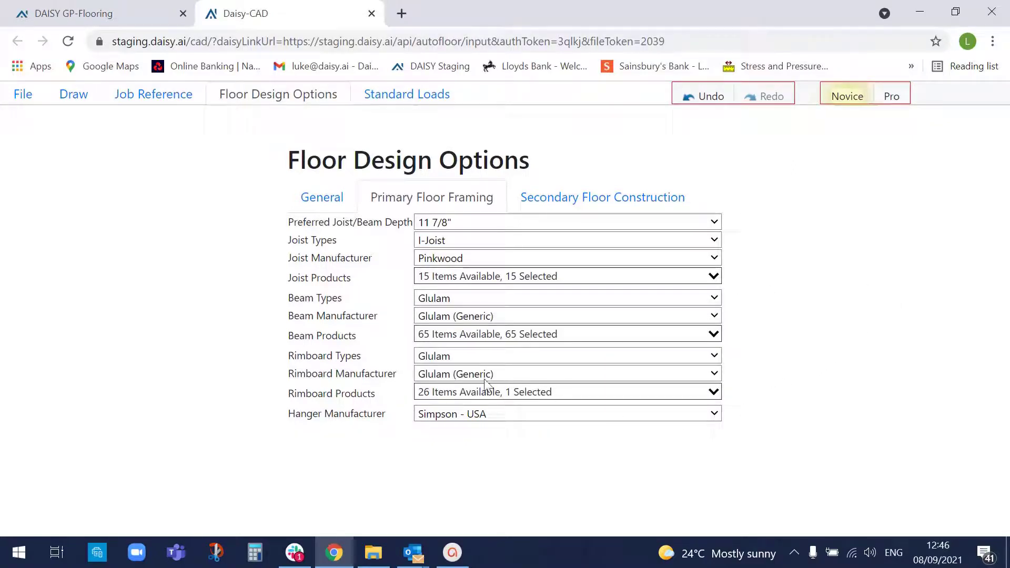
pyautogui.click(716, 356)
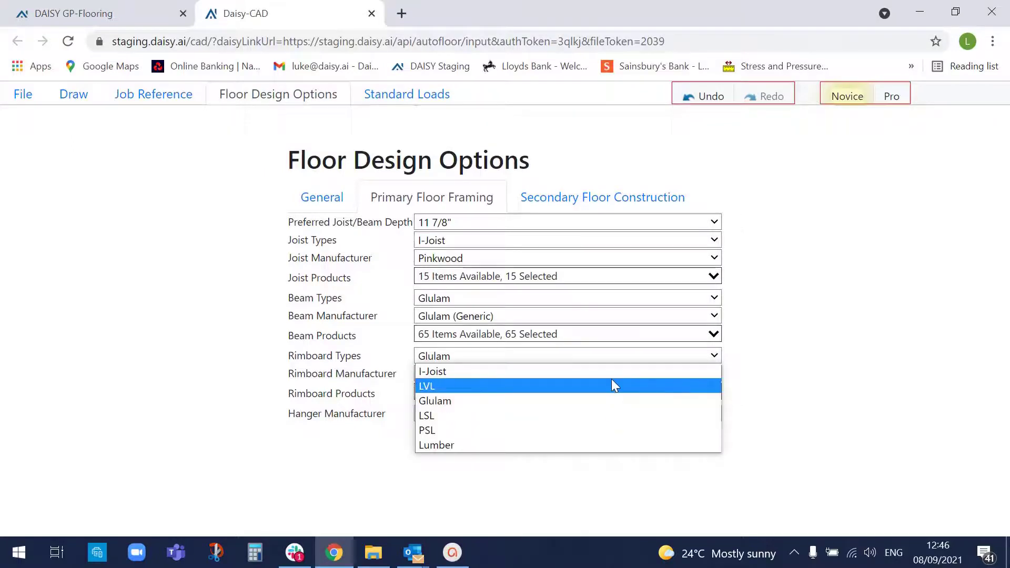
pyautogui.click(611, 385)
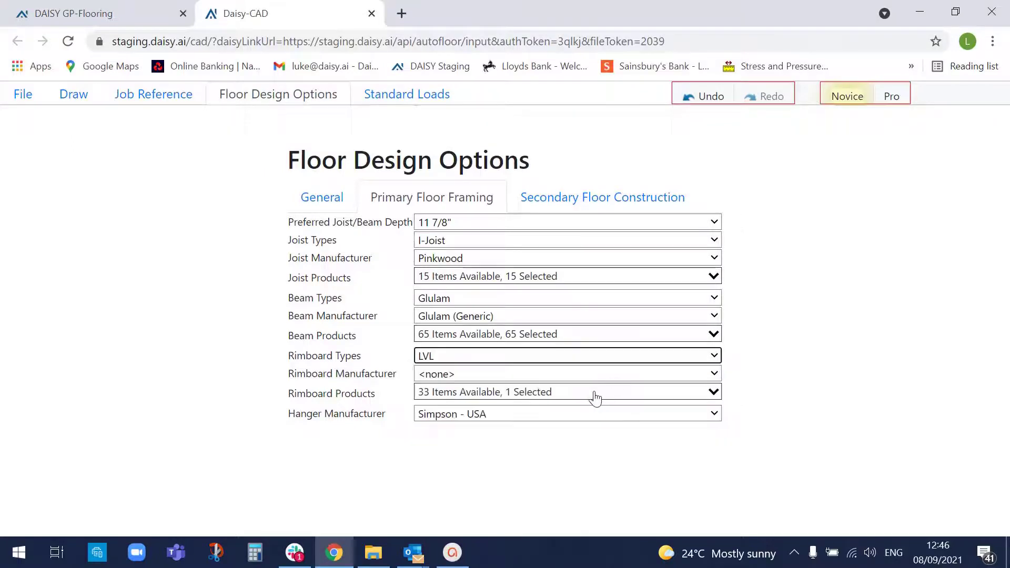
pyautogui.click(715, 375)
pyautogui.click(543, 340)
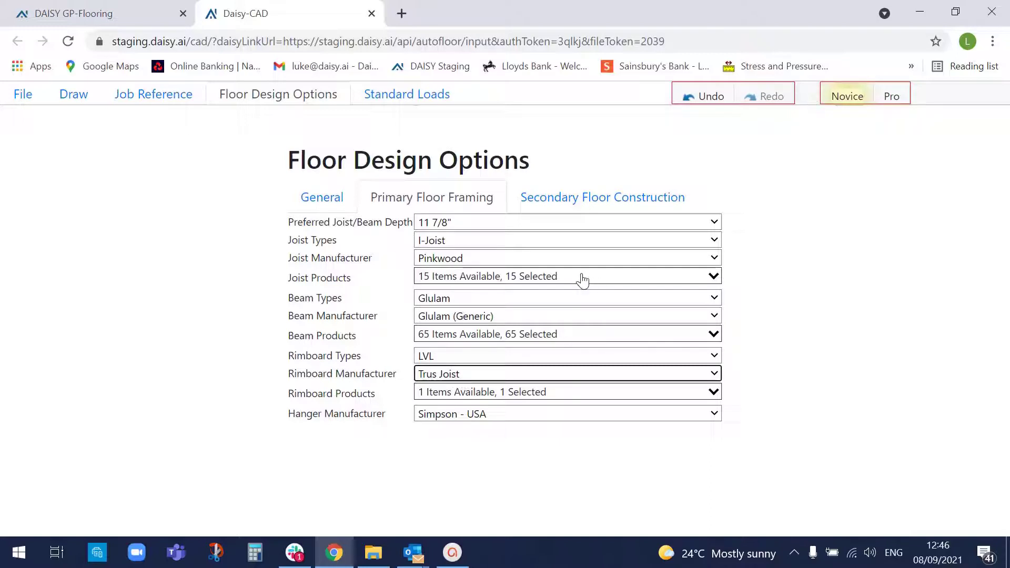
# Step: Set decking to 7/8" OSB (48/24), nailed and glued
pyautogui.click(557, 200)
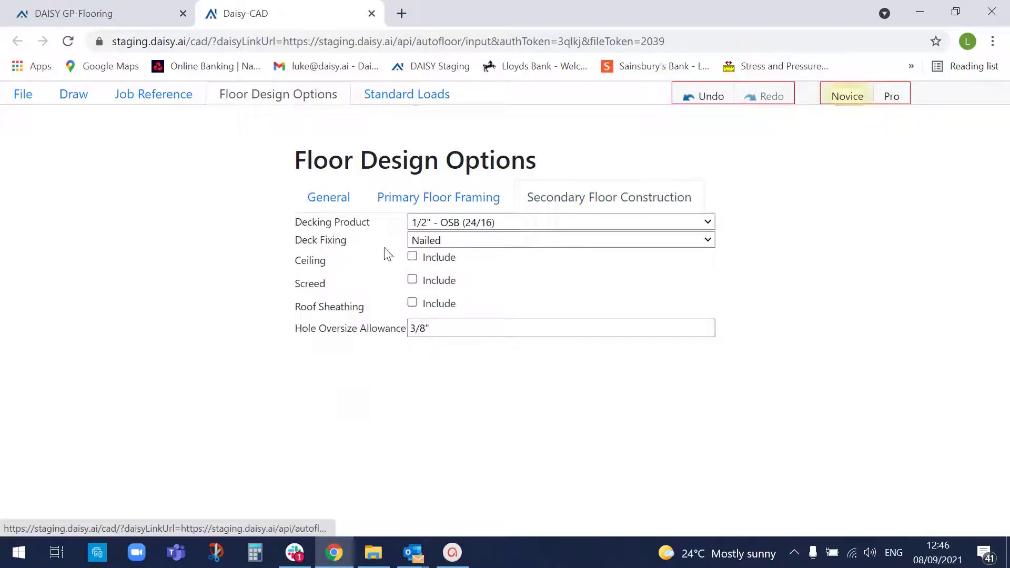
pyautogui.click(711, 224)
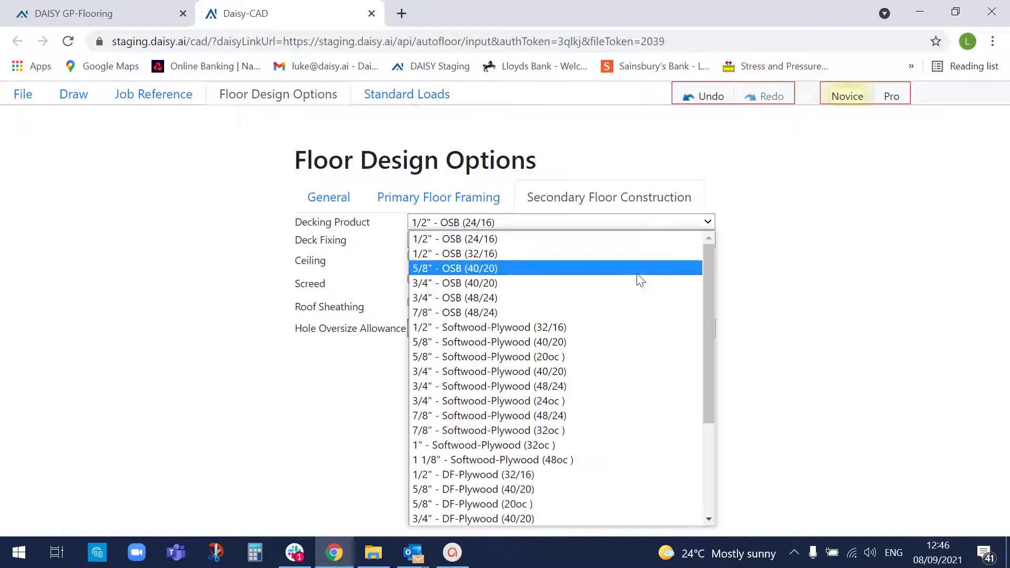
pyautogui.click(632, 312)
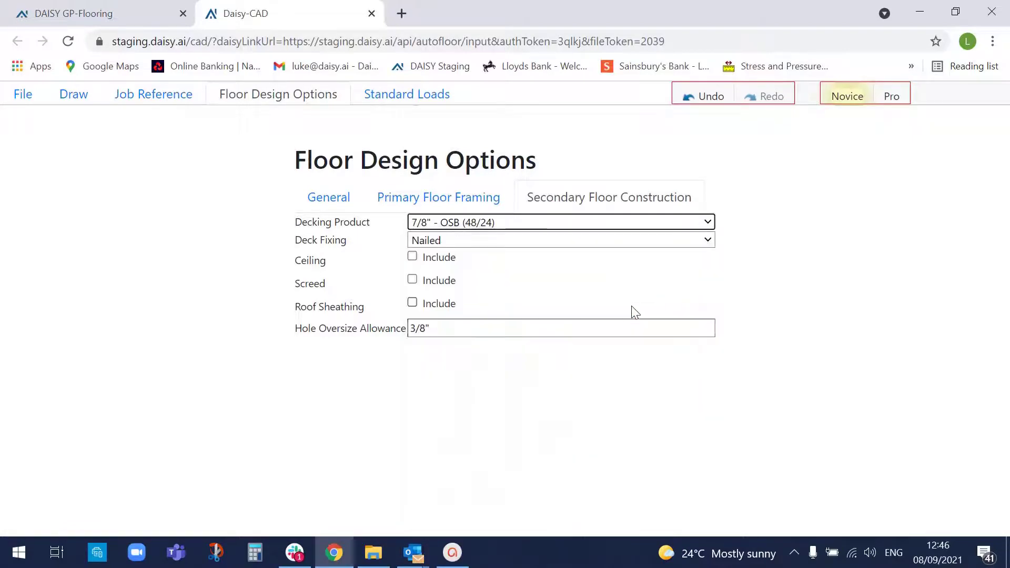
pyautogui.click(708, 242)
pyautogui.click(676, 271)
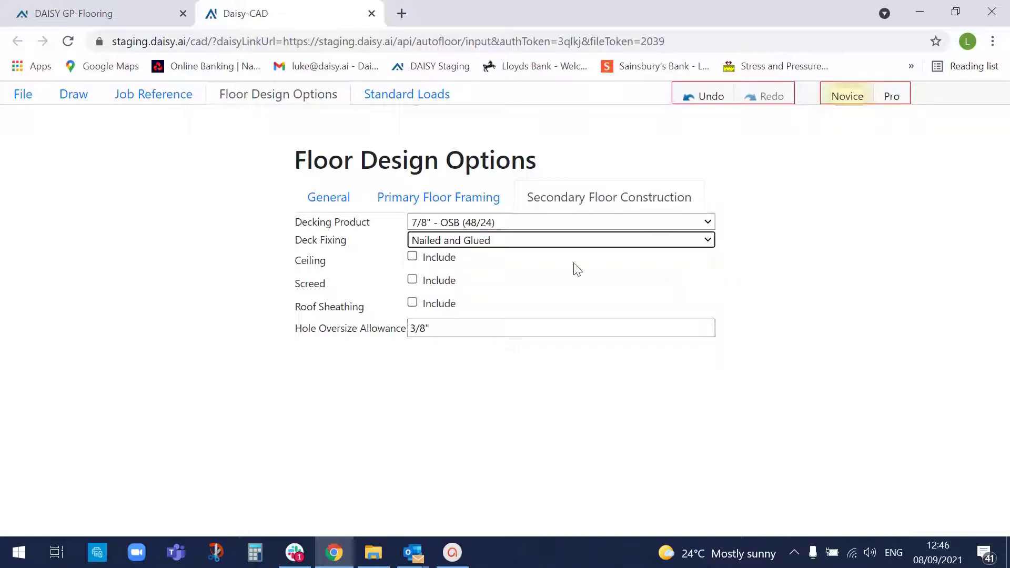
# Step: Include a ceiling of 5/8" gypsum board
pyautogui.click(412, 257)
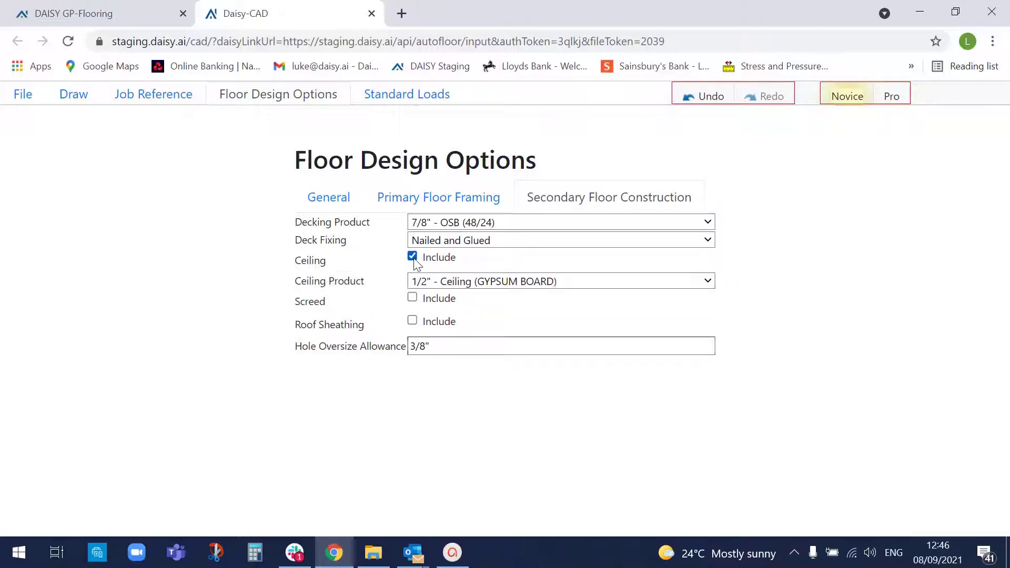
pyautogui.click(707, 281)
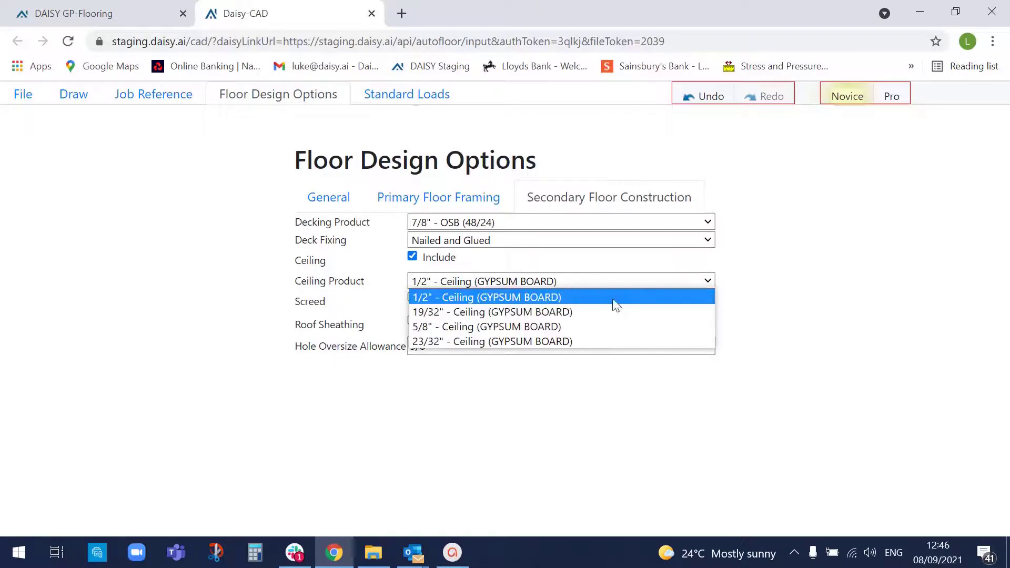
pyautogui.click(560, 327)
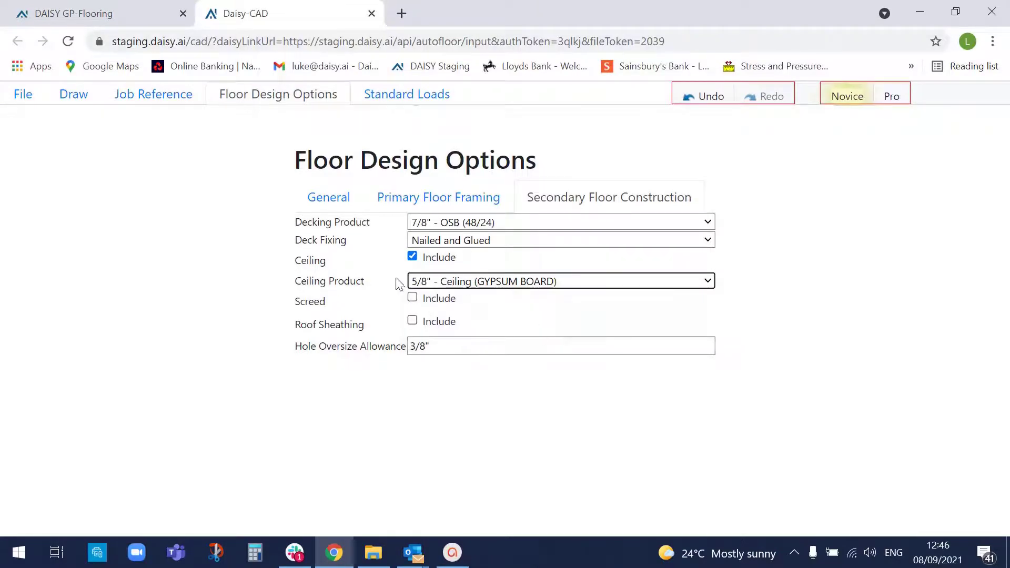
# Step: Check the Standard Loads page, then bring up the Job Reference form
pyautogui.click(412, 101)
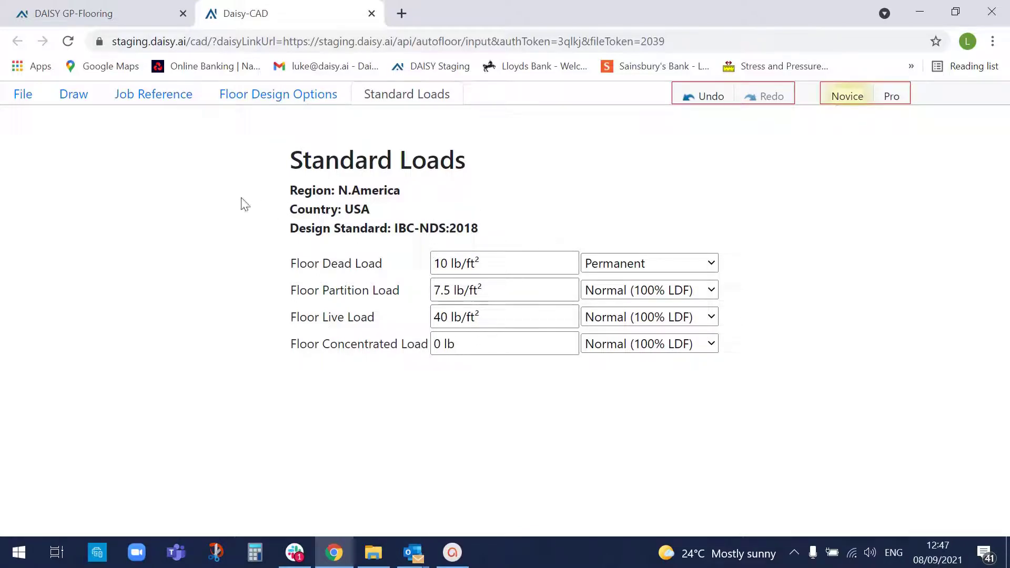
pyautogui.click(158, 102)
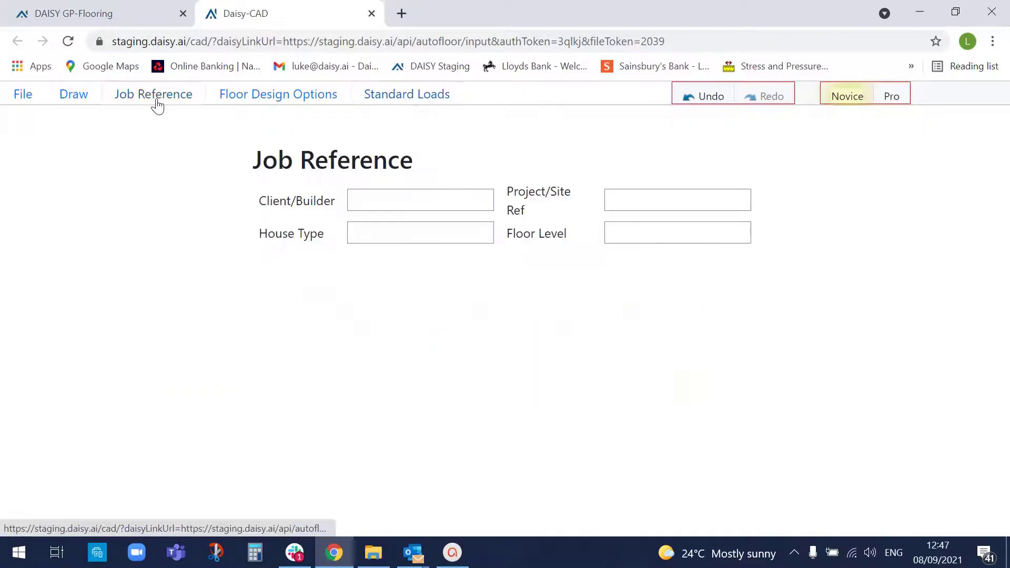
# Step: Return to the drawing and save the project on the server, acknowledging the confirmation
pyautogui.click(77, 98)
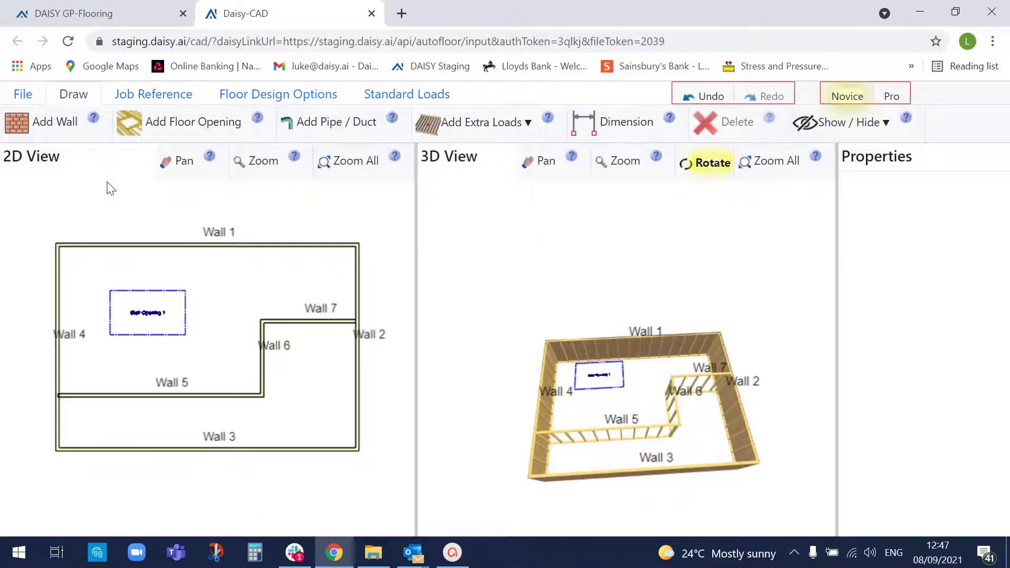
pyautogui.click(26, 97)
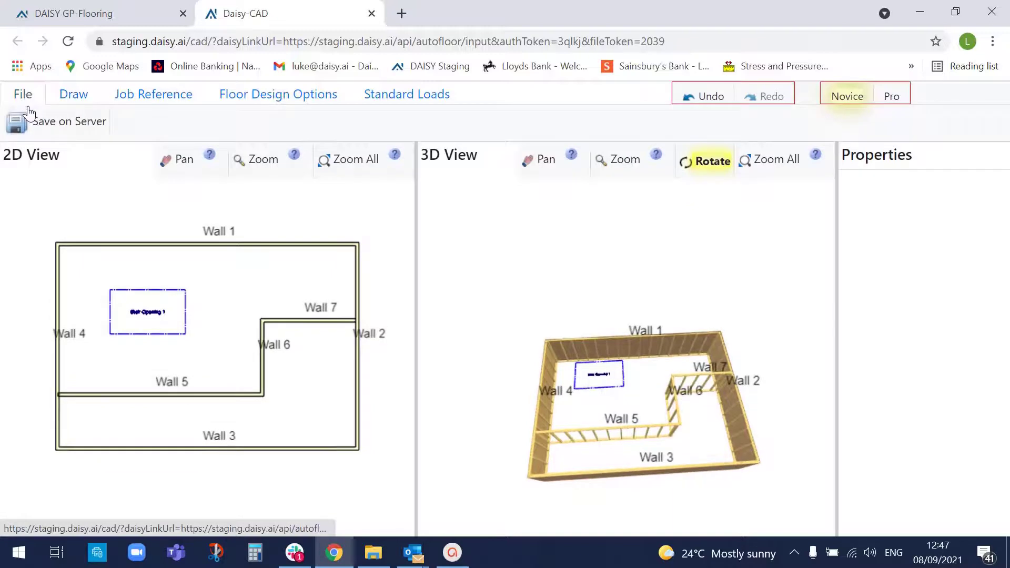
pyautogui.click(37, 126)
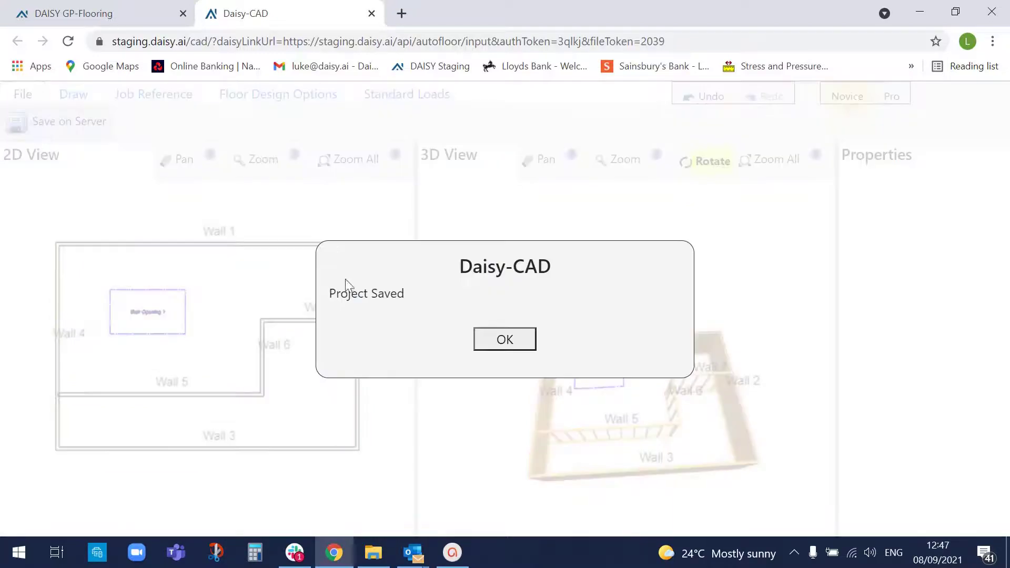
pyautogui.click(488, 342)
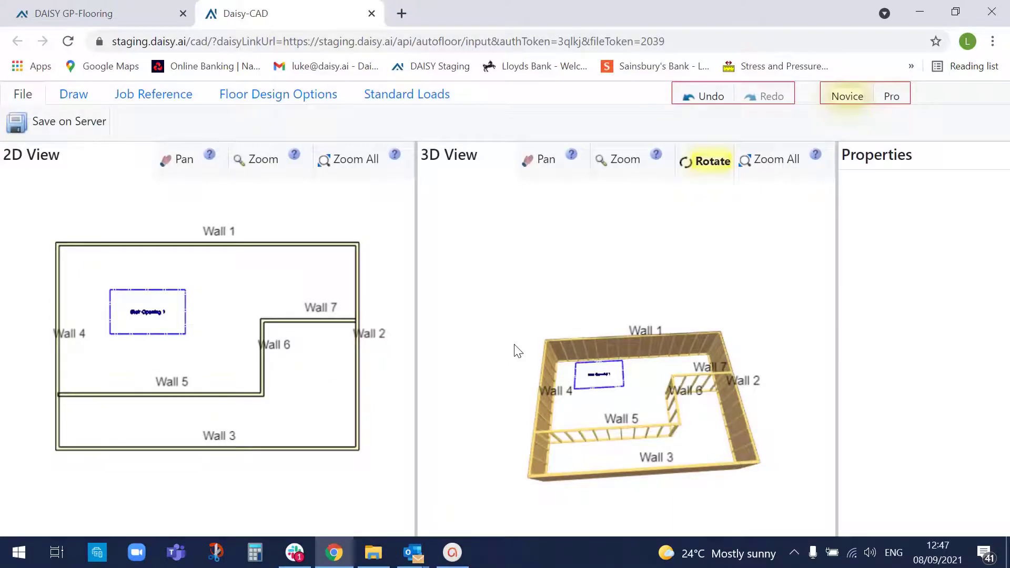
# Step: Run the demo3 job from the GP-Flooring jobs list so it is queued as pending
pyautogui.click(105, 14)
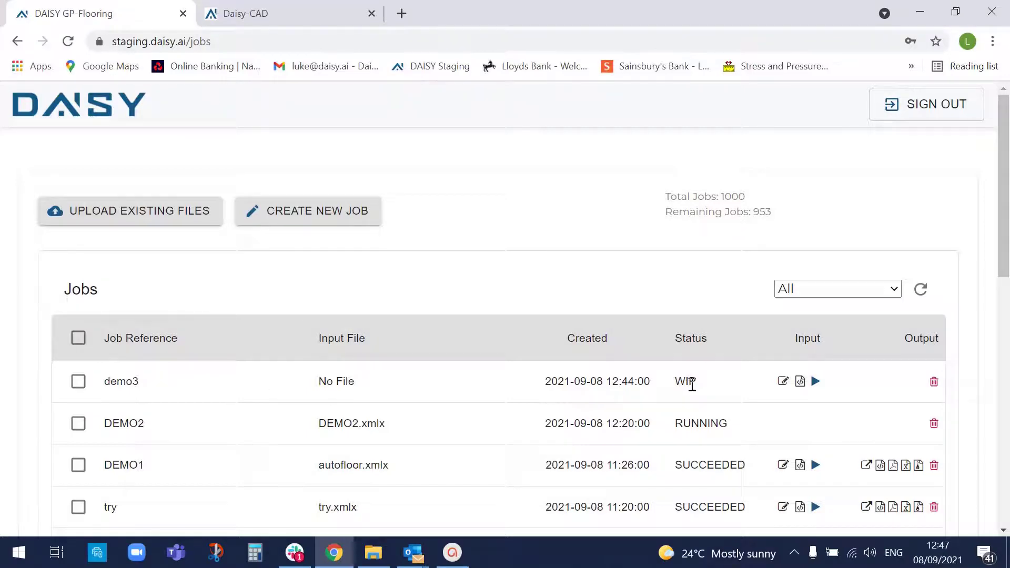
pyautogui.click(815, 381)
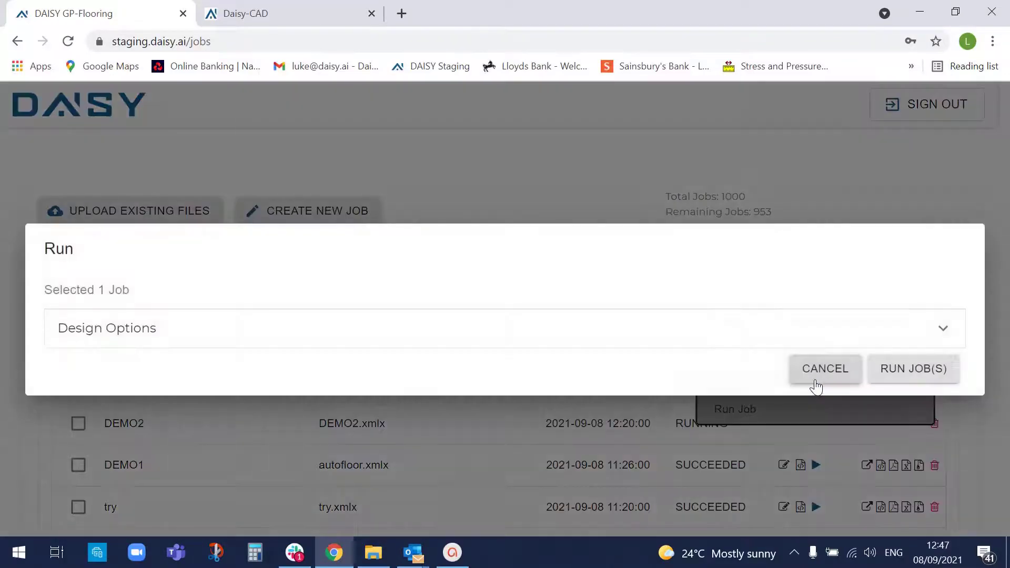
pyautogui.click(896, 371)
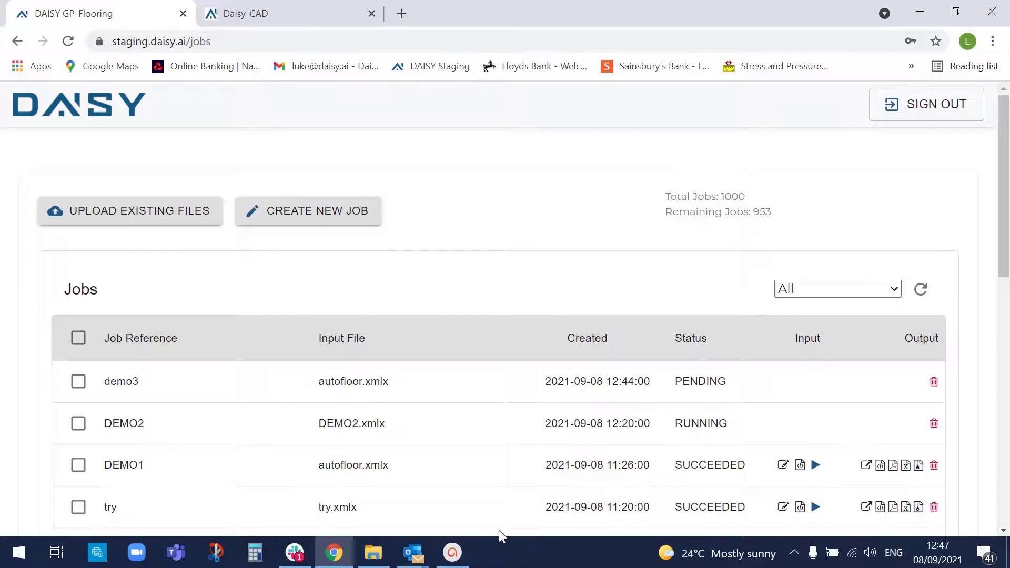
# Step: Open demo3's succeeded design output in Daisy-CAD via View In Daisy CAD
pyautogui.click(794, 552)
pyautogui.click(746, 519)
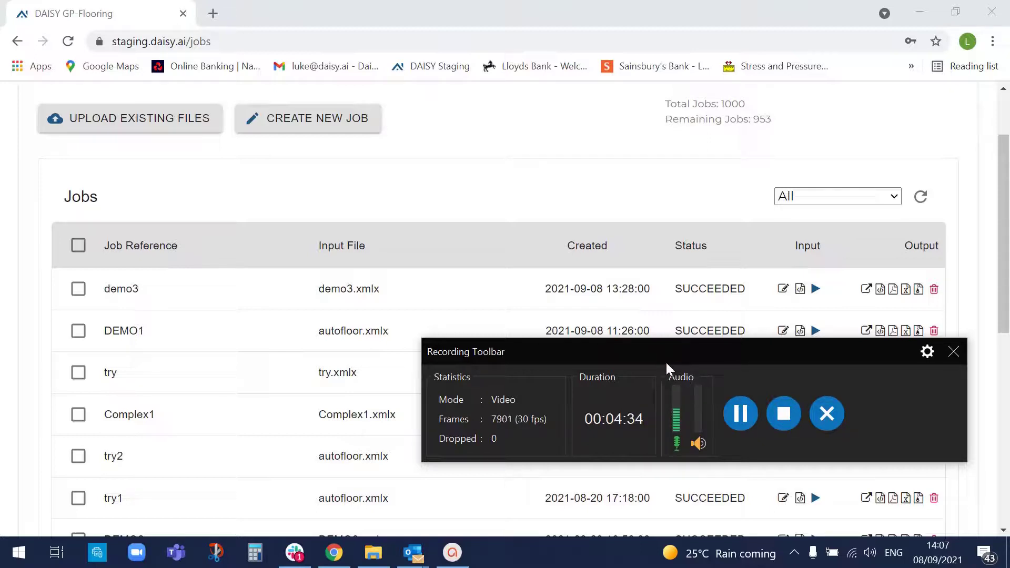
pyautogui.moveTo(663, 350); pyautogui.dragTo(689, 391)
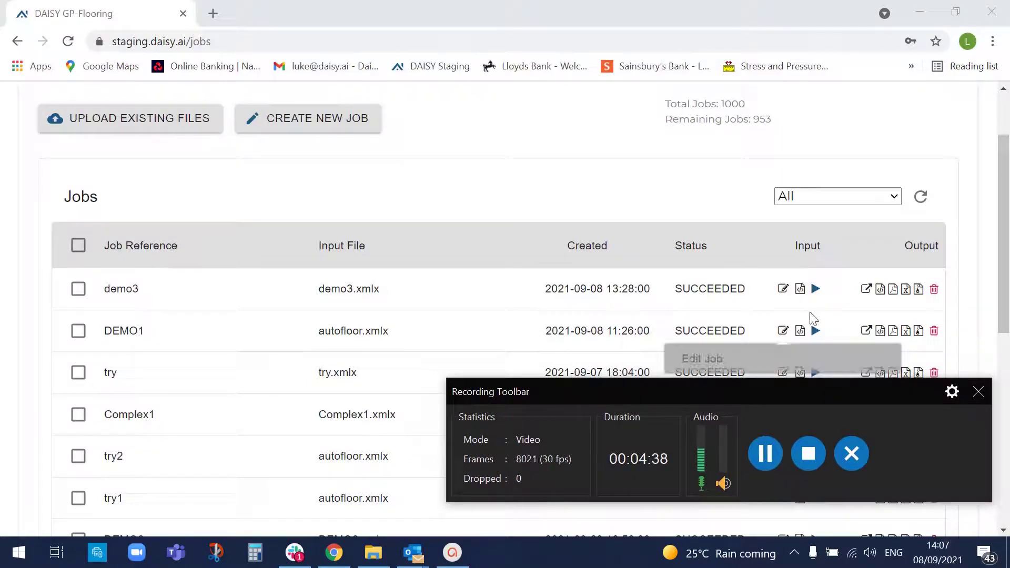
pyautogui.click(866, 290)
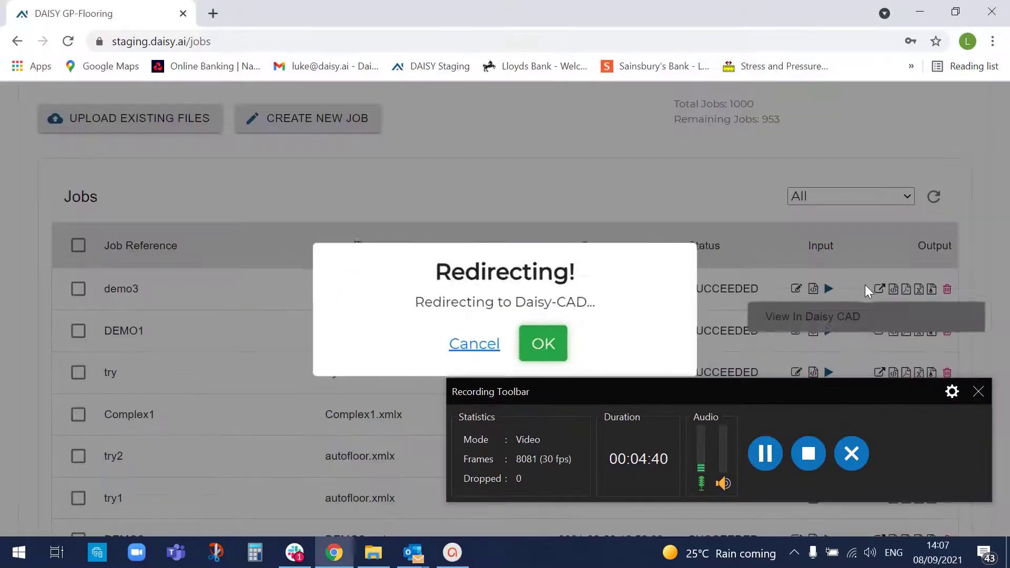
# Step: Load demo3's designed floor plan in Daisy-CAD and zoom the 3D view close on the joist framing
pyautogui.click(547, 339)
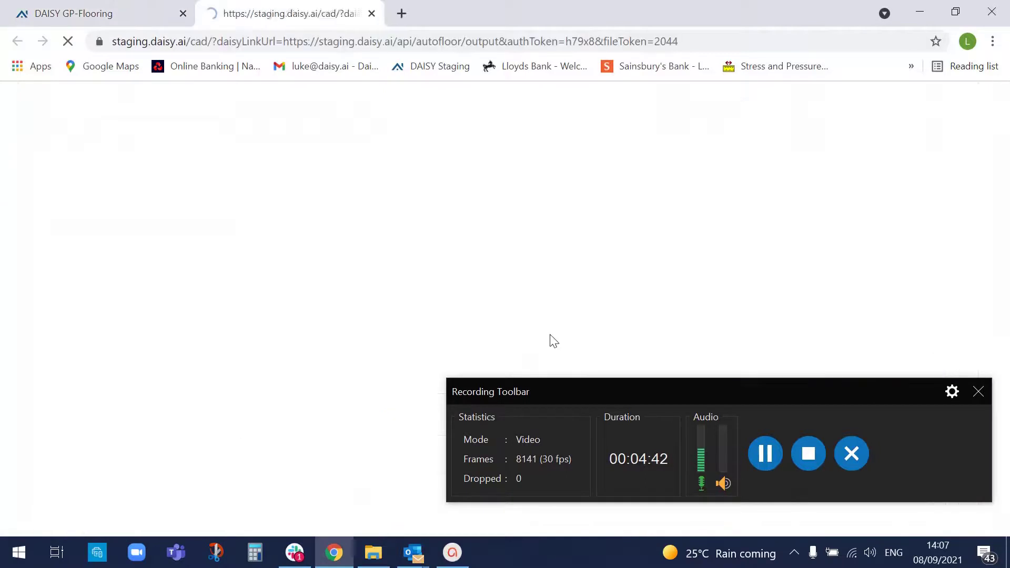
pyautogui.moveTo(568, 388); pyautogui.dragTo(927, 541)
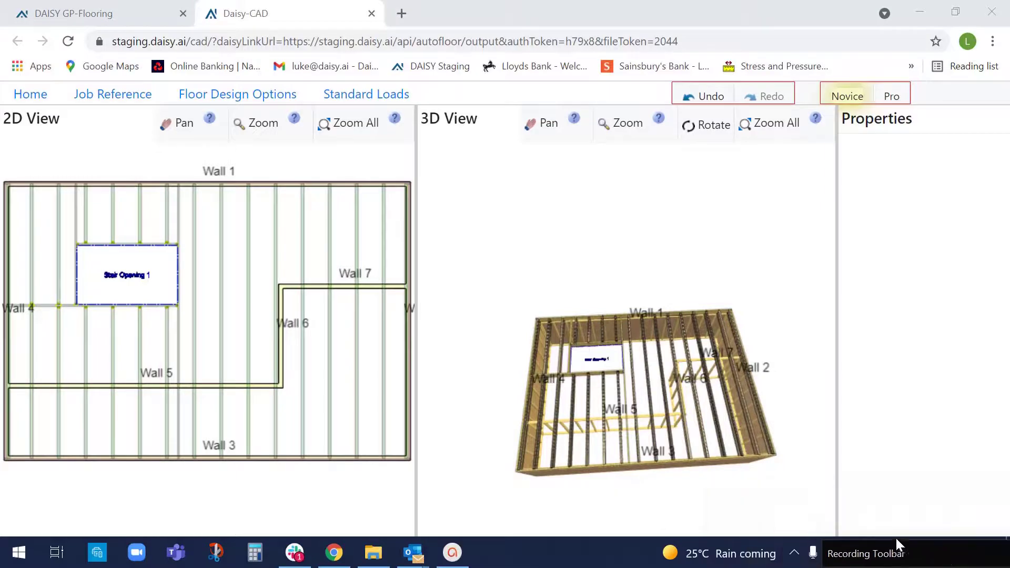
pyautogui.click(622, 122)
pyautogui.moveTo(645, 361); pyautogui.dragTo(616, 449)
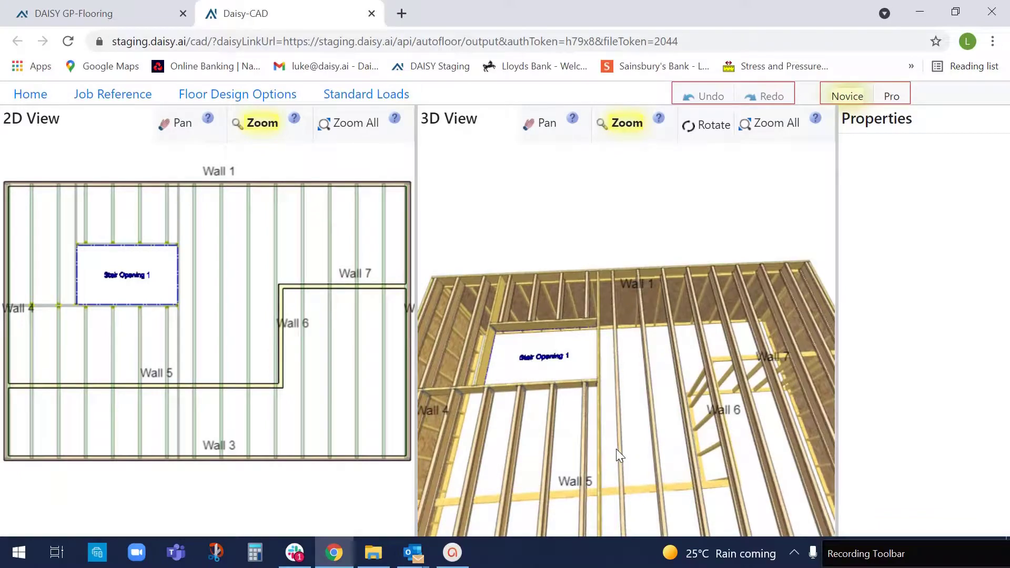
# Step: Rotate the 3D model diagonally to view the joists around Stair Opening 1
pyautogui.click(705, 125)
pyautogui.moveTo(607, 307); pyautogui.dragTo(788, 290)
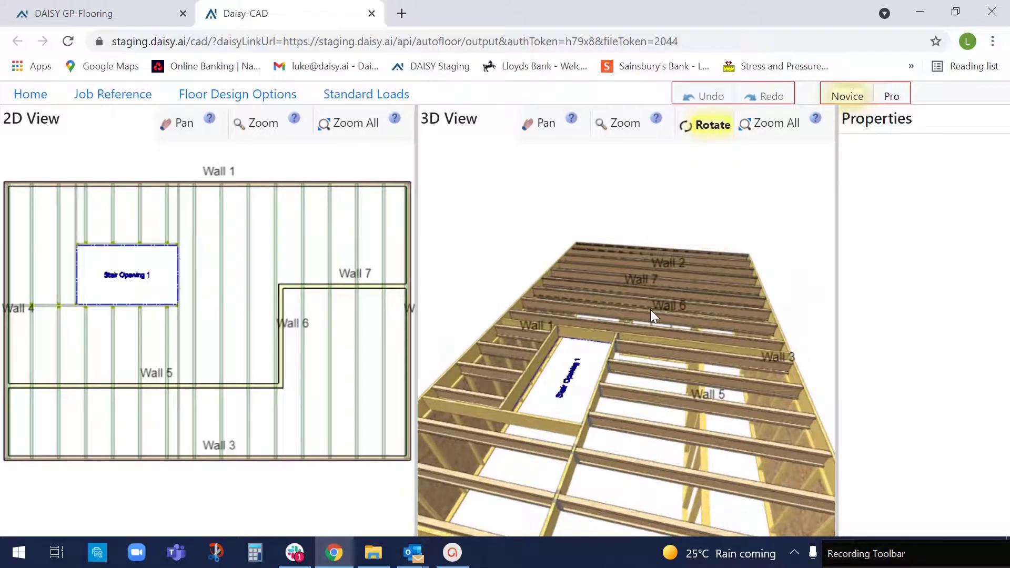